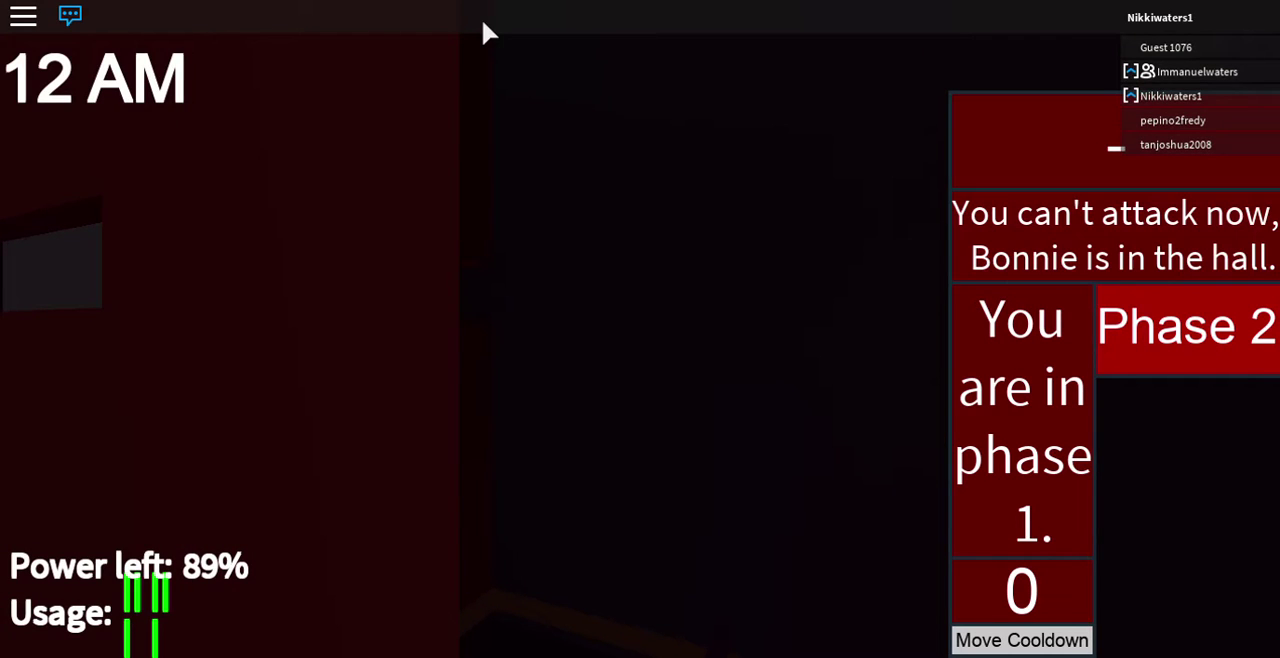
Step: Wait in phase 1 while Bonnie blocks the hall, then open the chat
key("slash")
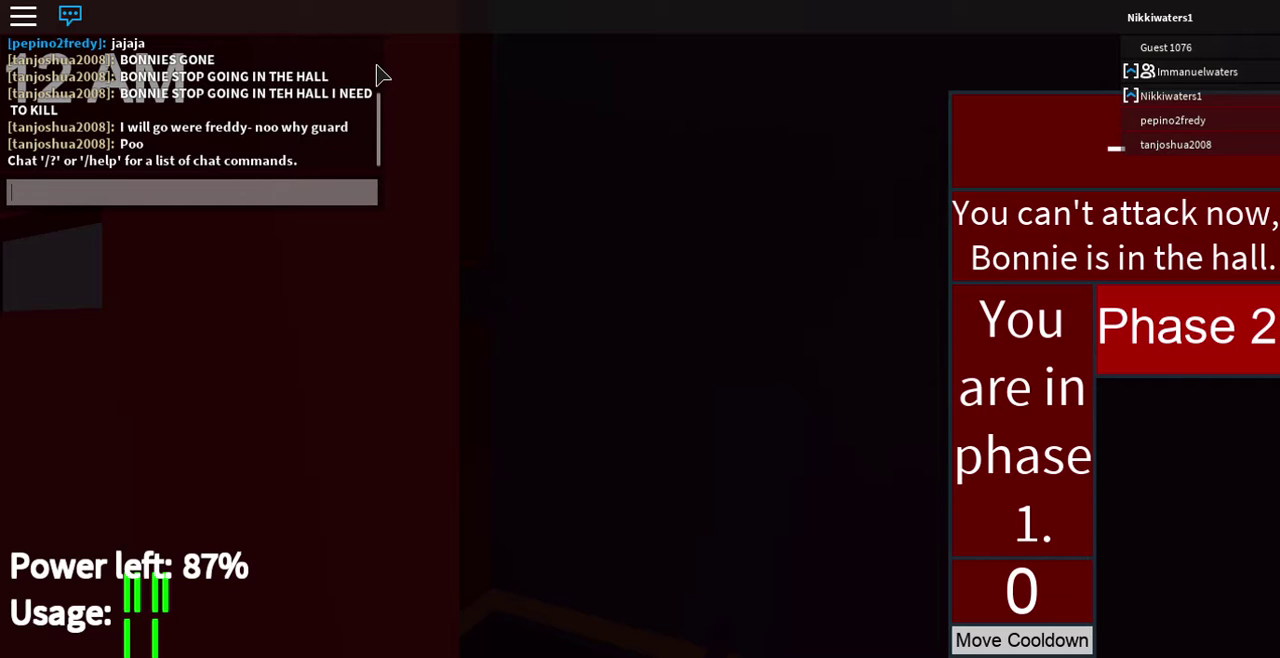
Step: Check the server's player list, then advance the animatronic to phase 2
key("Escape")
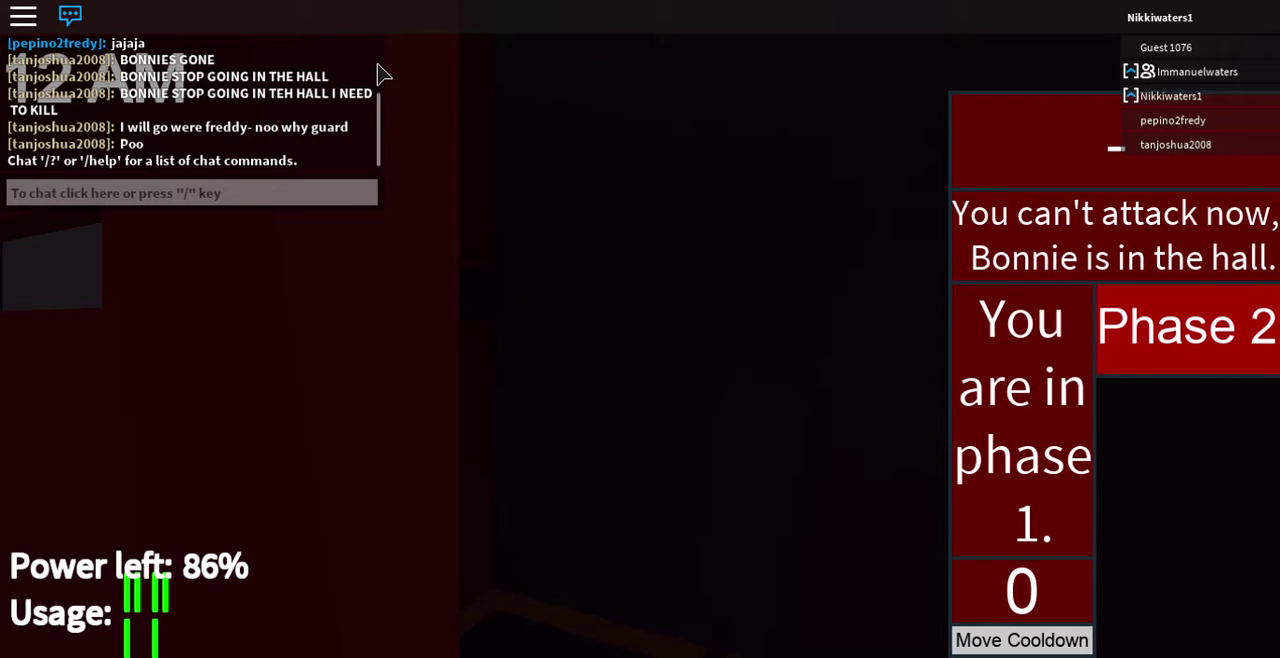
key("Escape")
key("Escape")
key("Escape")
key("Escape")
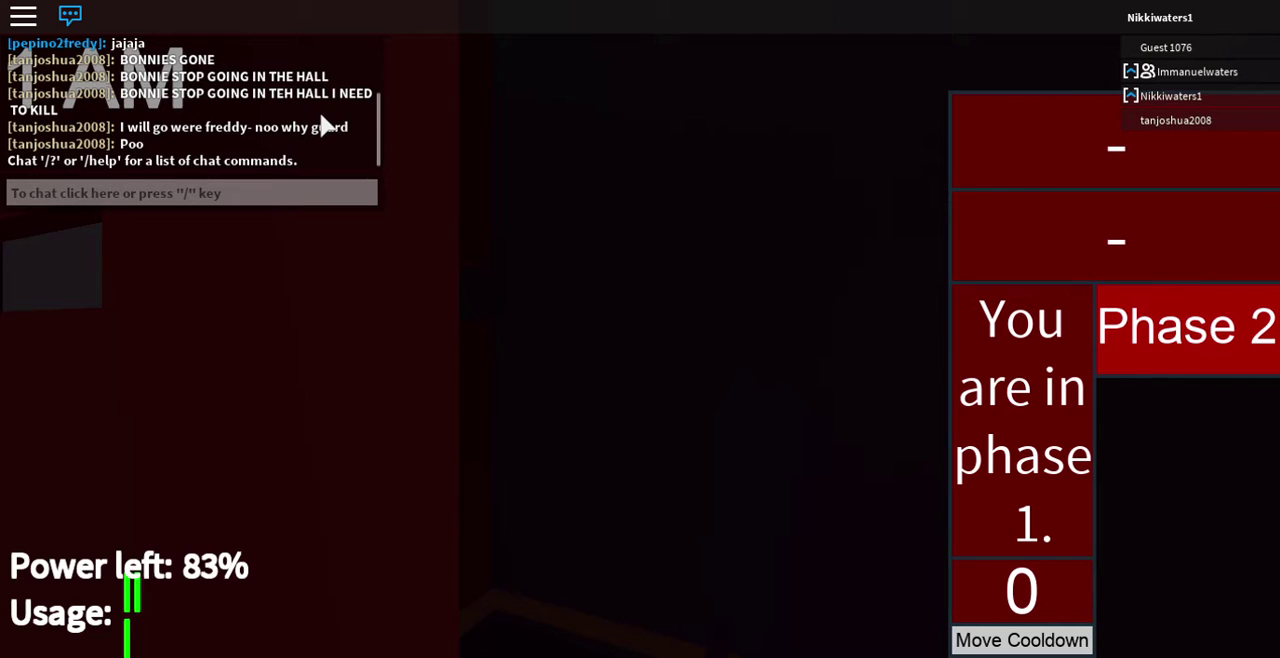
key("slash")
type("/")
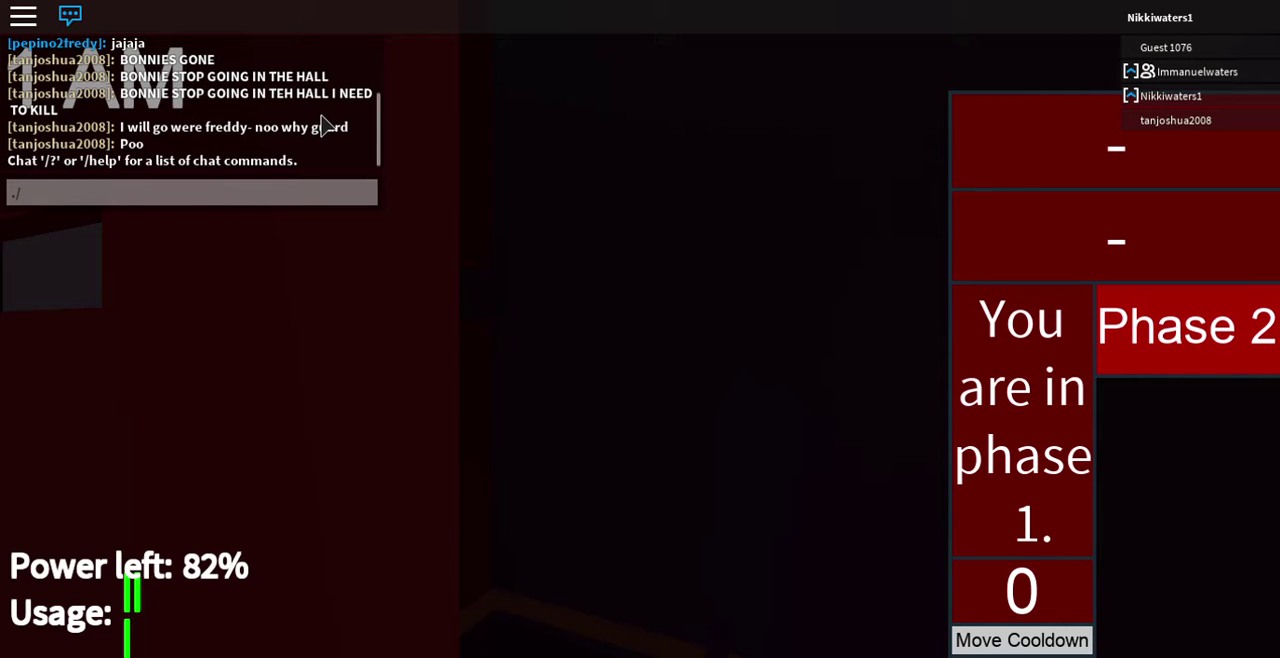
left_click(1170, 320)
key("Return")
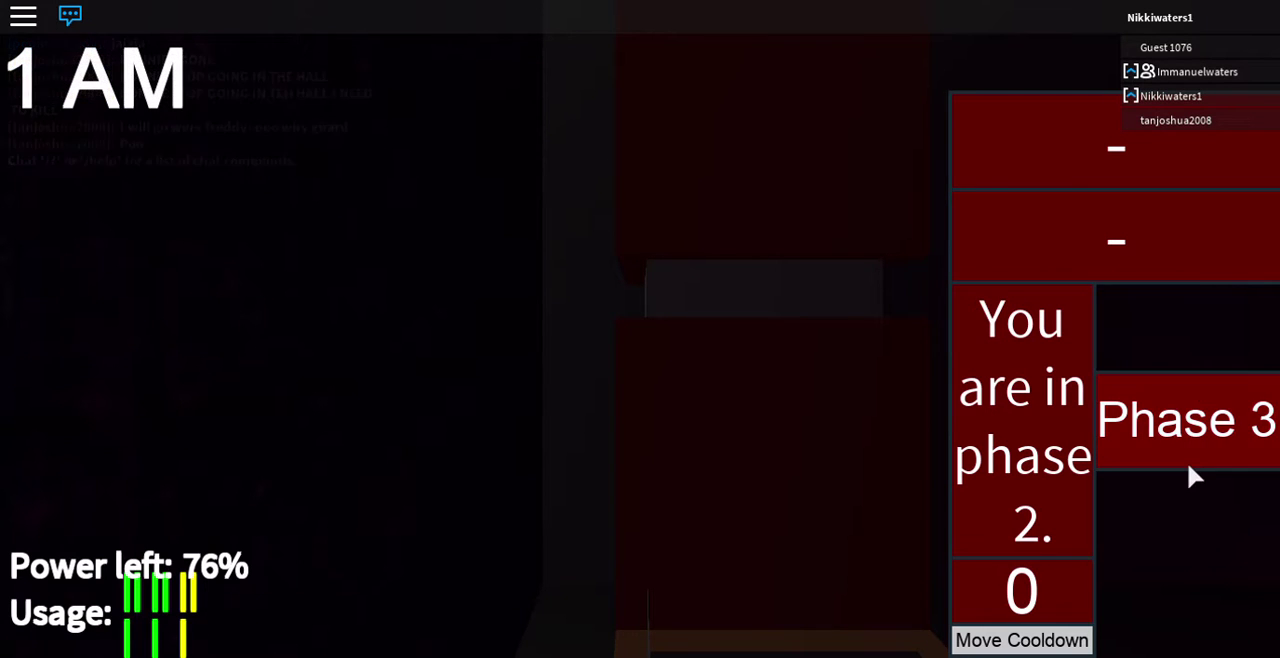
Step: Advance the animatronic to phase 3 and wait for Phase 4 to unlock
left_click(1187, 456)
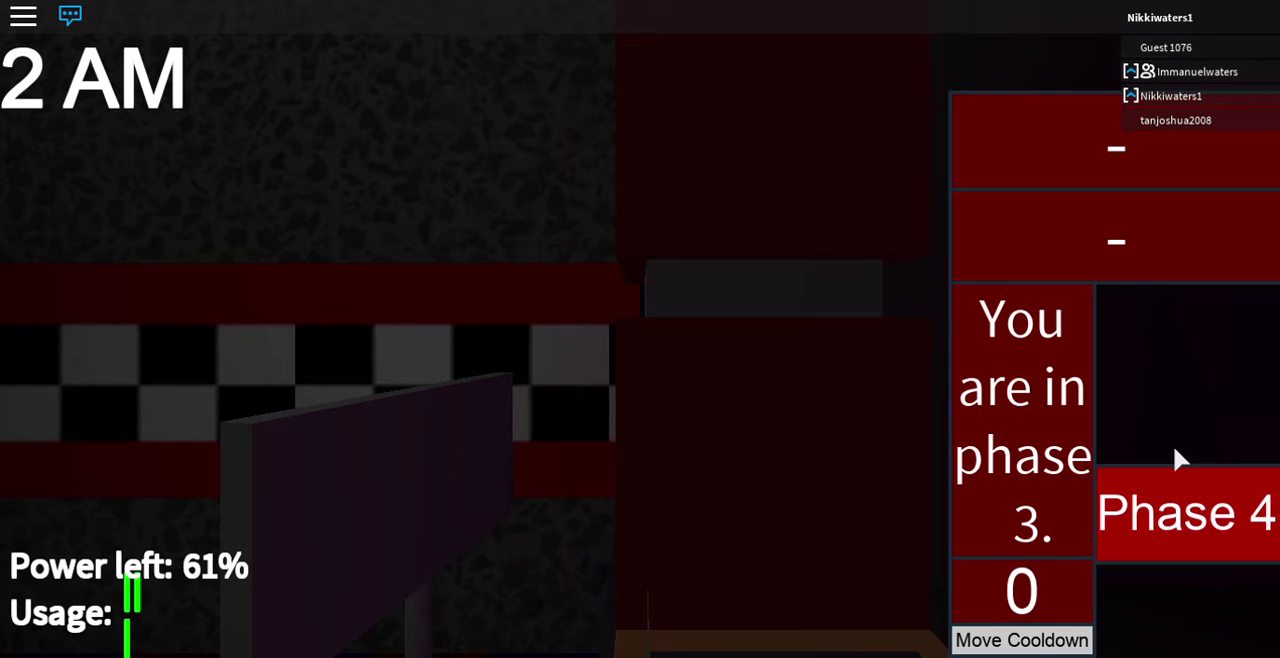
Step: Advance to phase 4, then attack the night guard once the cooldown ends
left_click(1180, 460)
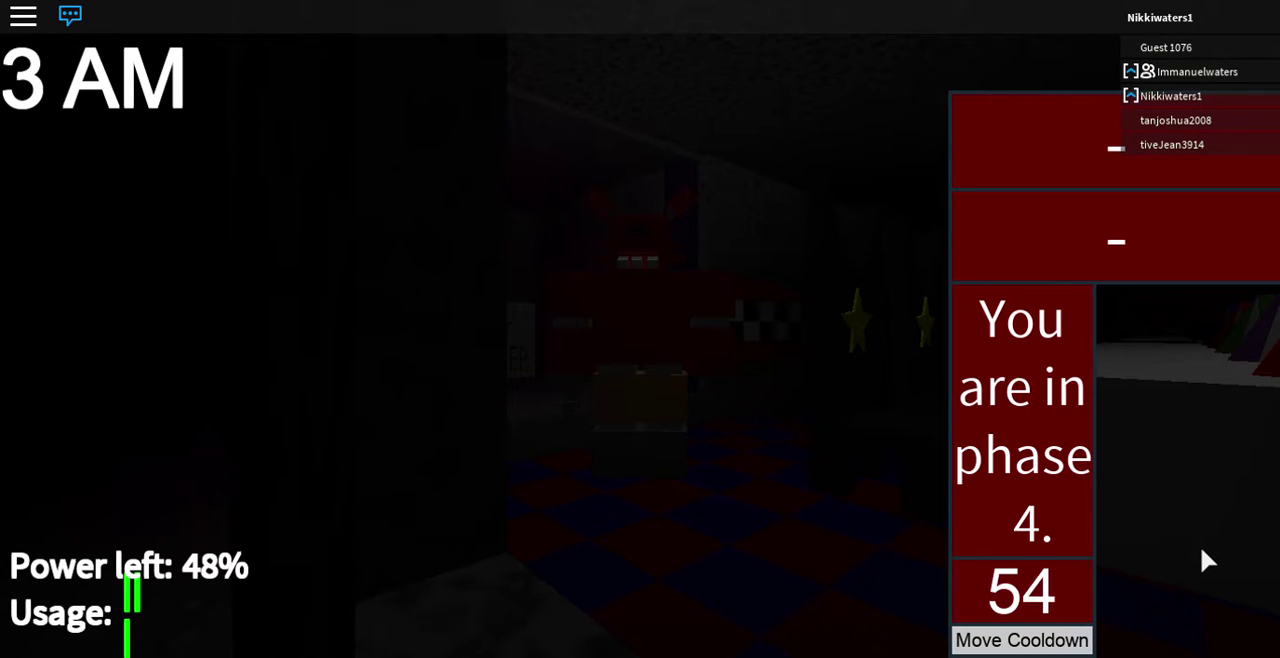
left_click(1200, 545)
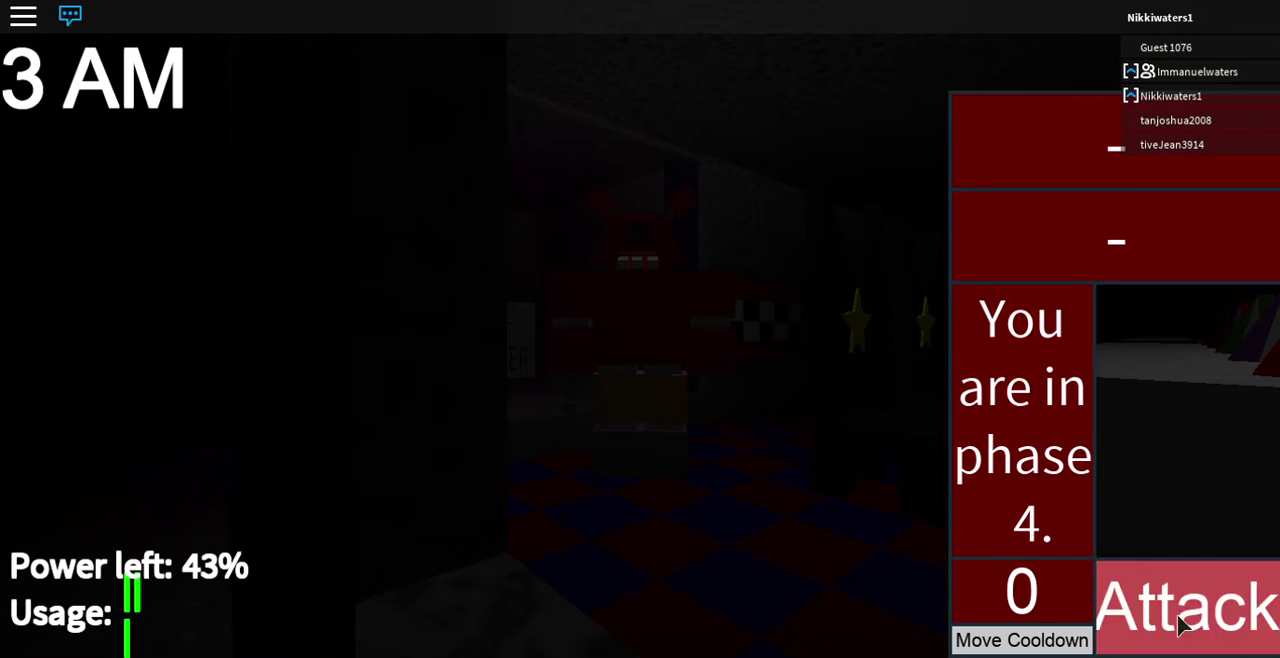
left_click(1170, 612)
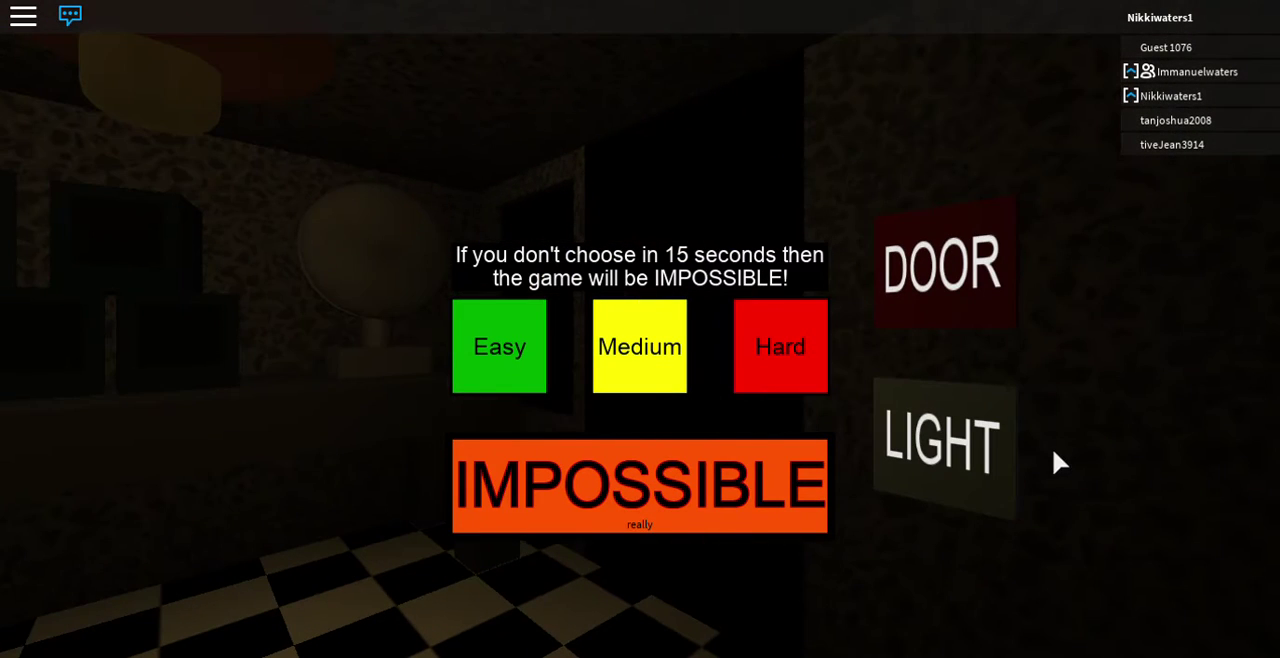
Step: Choose Easy difficulty to start the new night as the guard
left_click(515, 370)
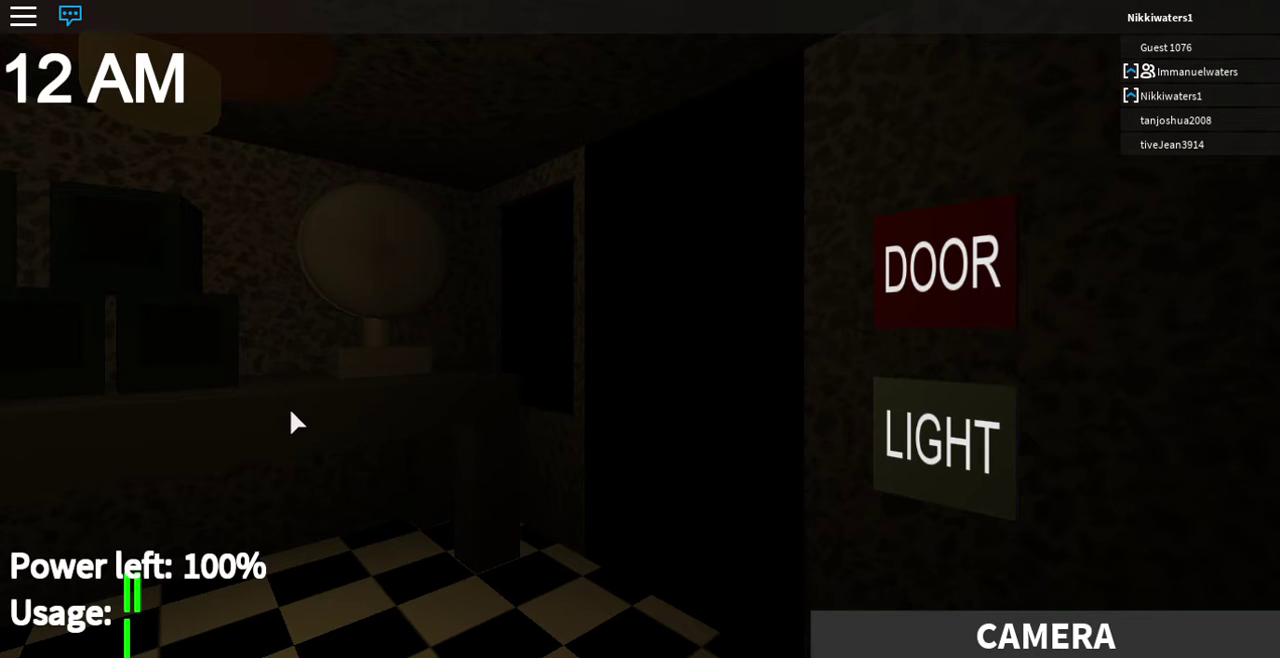
Step: Look around the office, glance at a camera feed, and light both doorways
left_click_drag(289, 407, 540, 292)
left_click_drag(1190, 420, 944, 516)
left_click(915, 625)
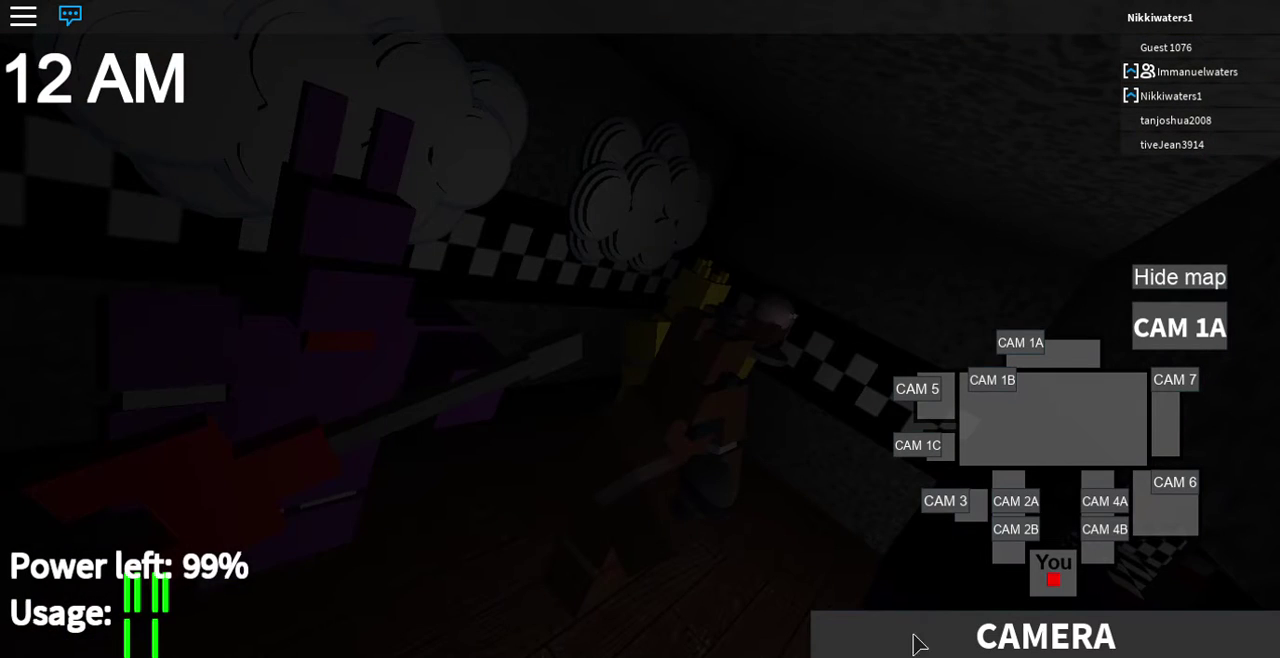
left_click(917, 445)
left_click(930, 640)
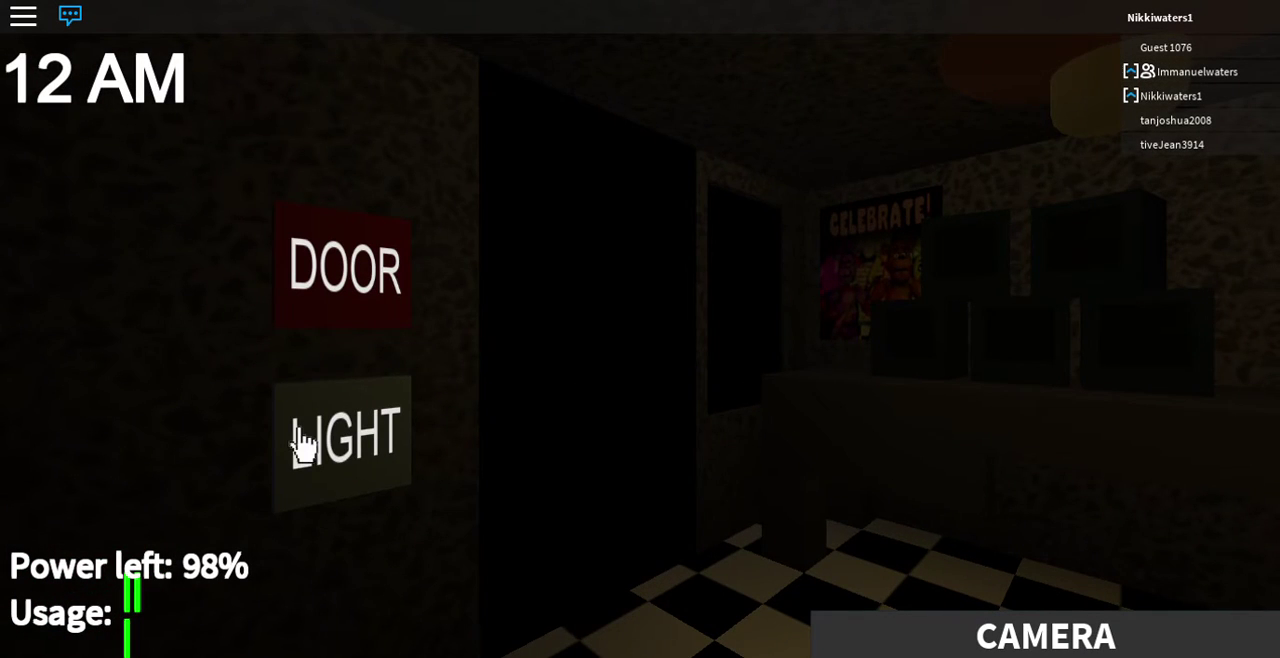
left_click(303, 440)
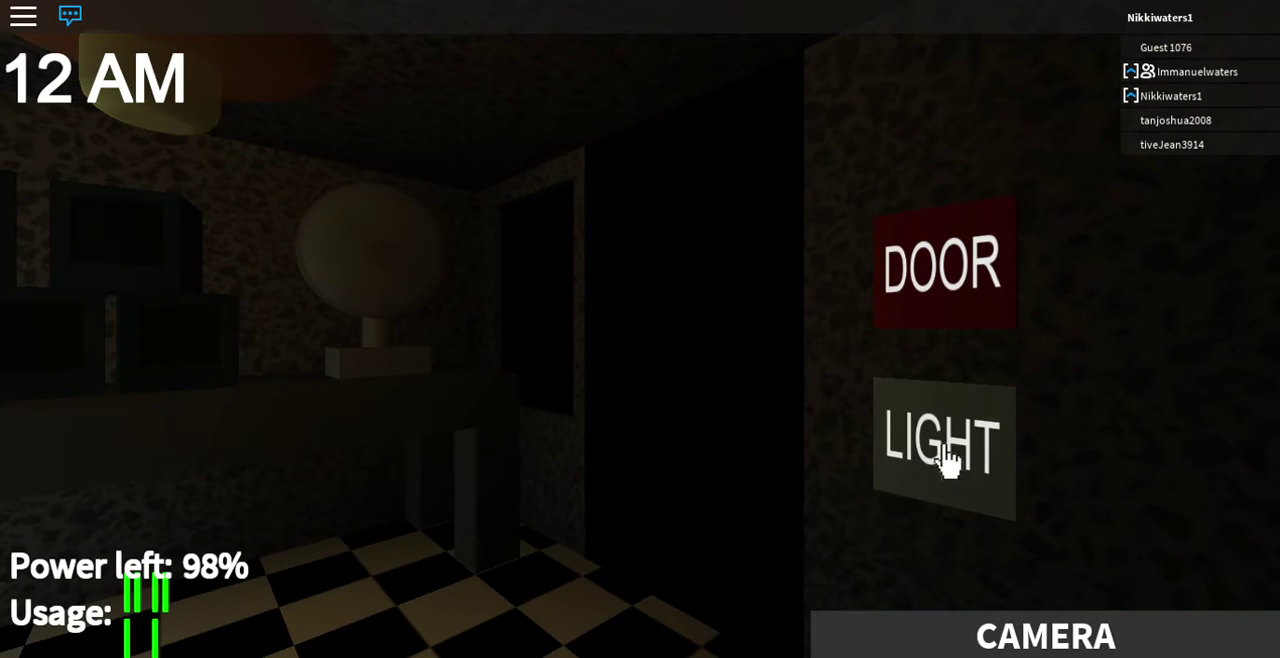
left_click(948, 458)
Step: Check the show stage camera, then light the left and right doorways
left_click(985, 628)
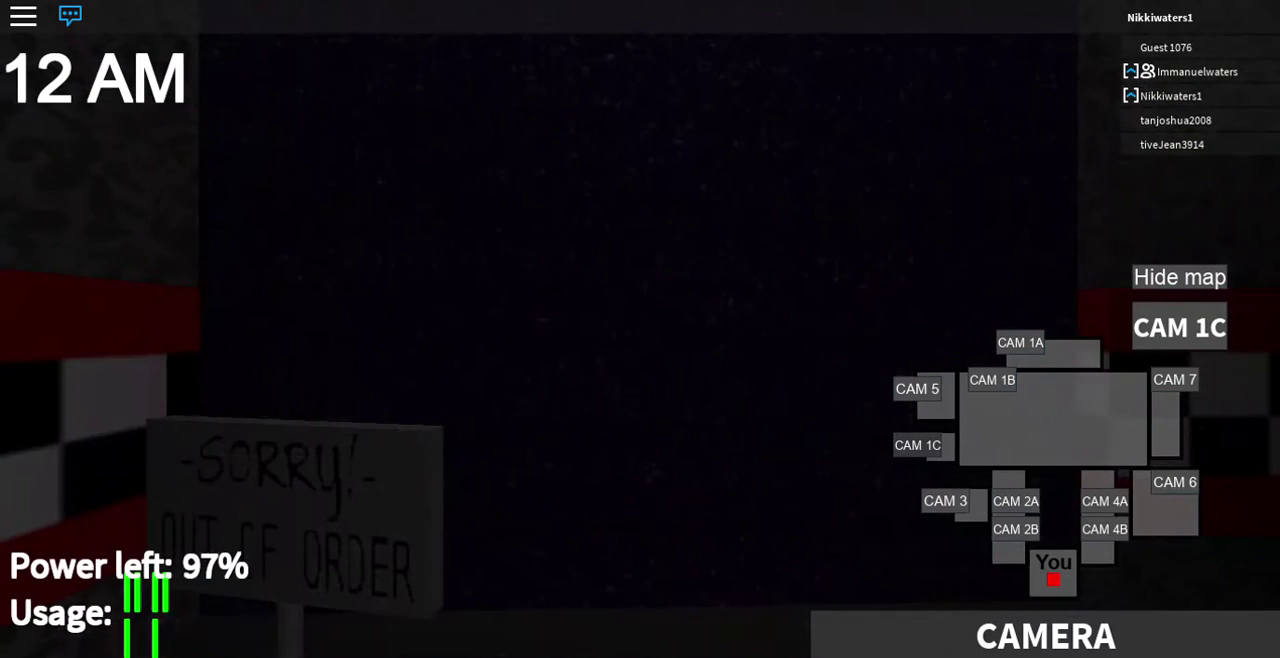
left_click(918, 446)
left_click(1020, 344)
left_click(880, 612)
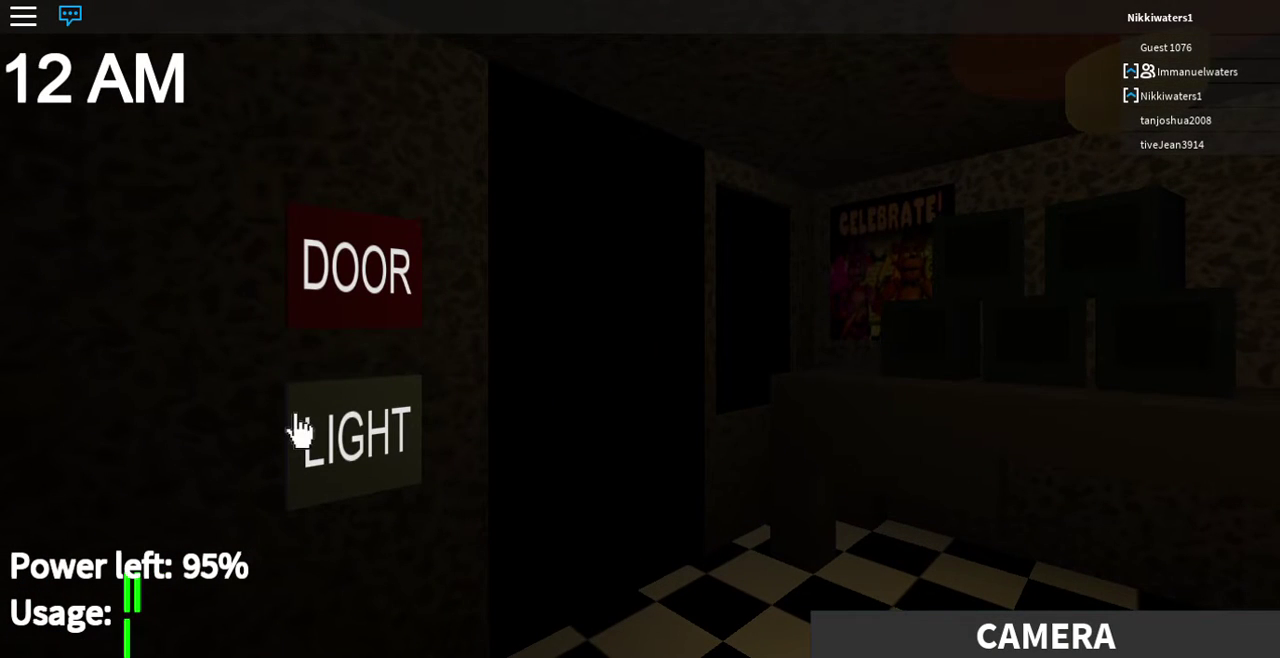
left_click(301, 430)
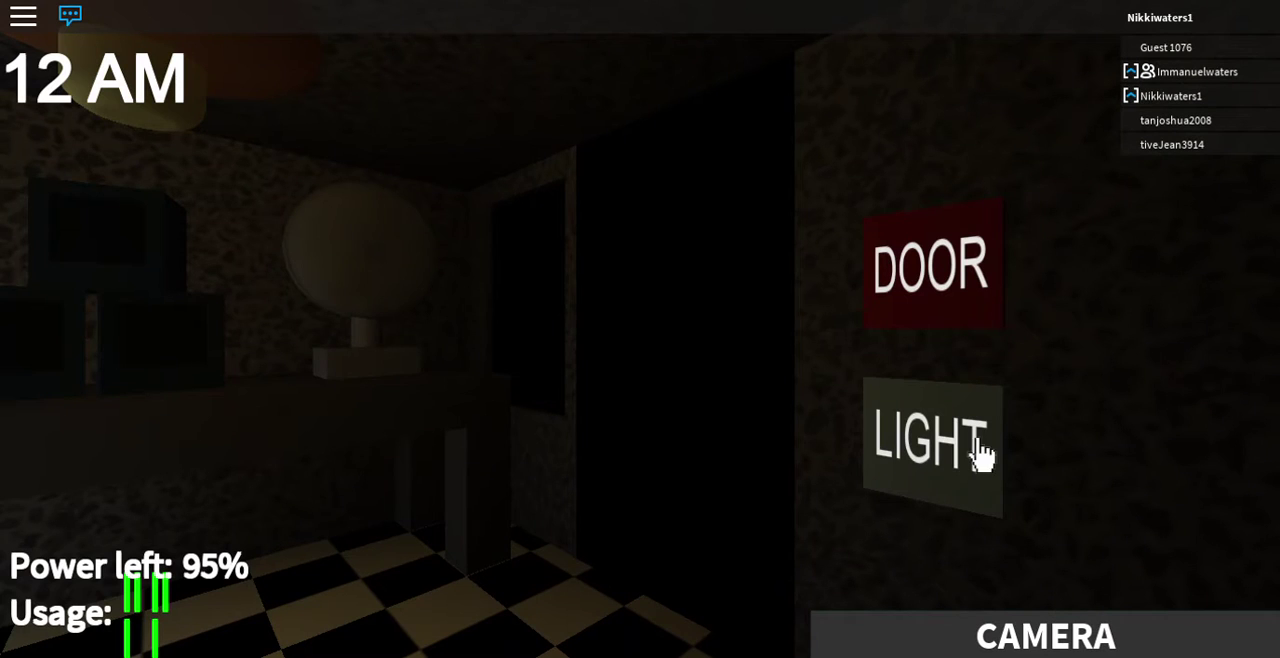
left_click(983, 453)
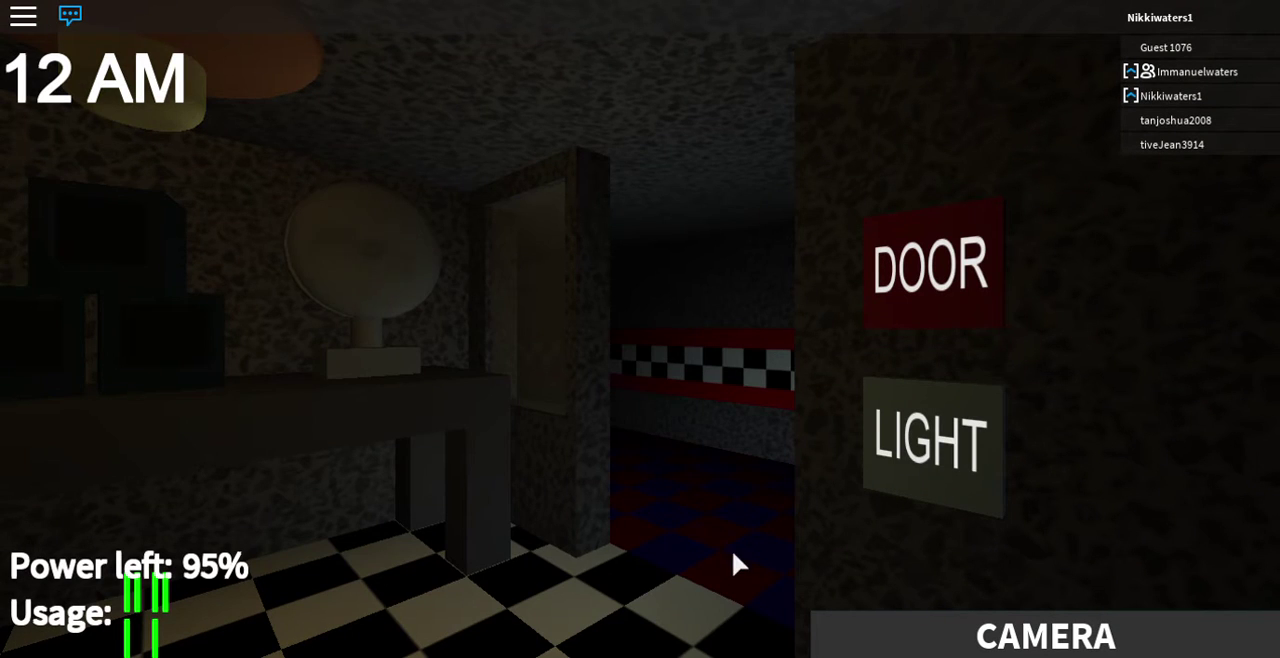
Step: Check Pirate Cove on camera, then light both hallway doorways again
left_click(1045, 636)
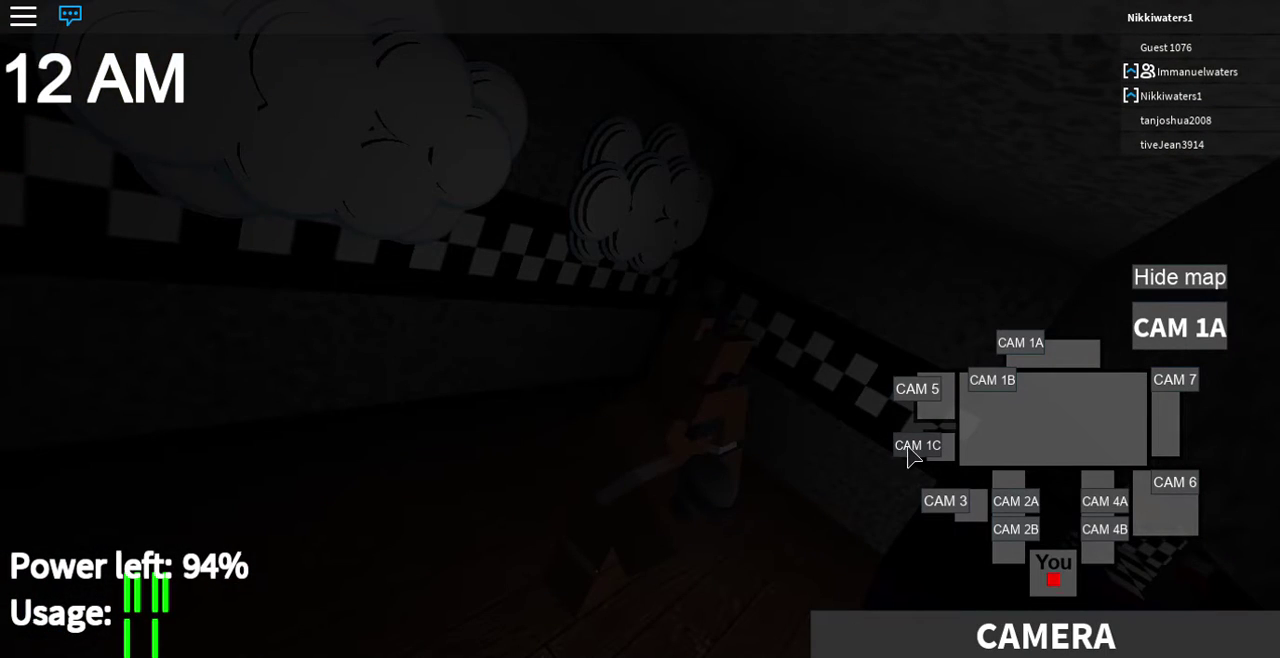
left_click(917, 446)
left_click(1045, 636)
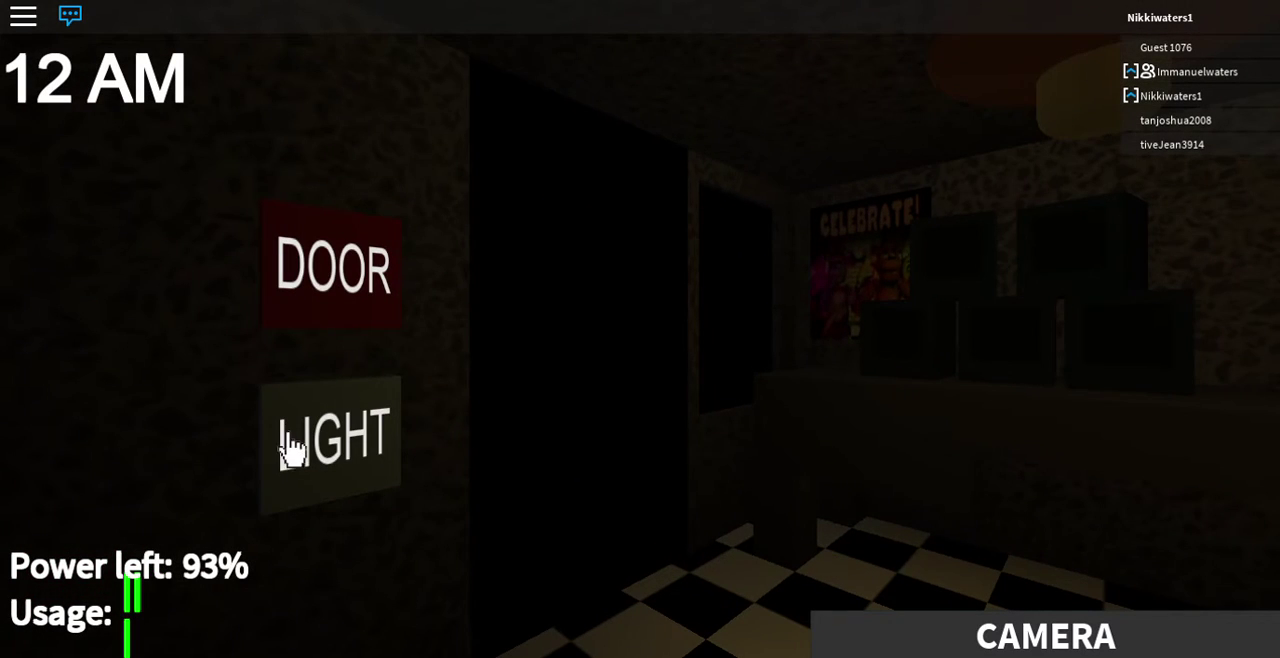
left_click(293, 448)
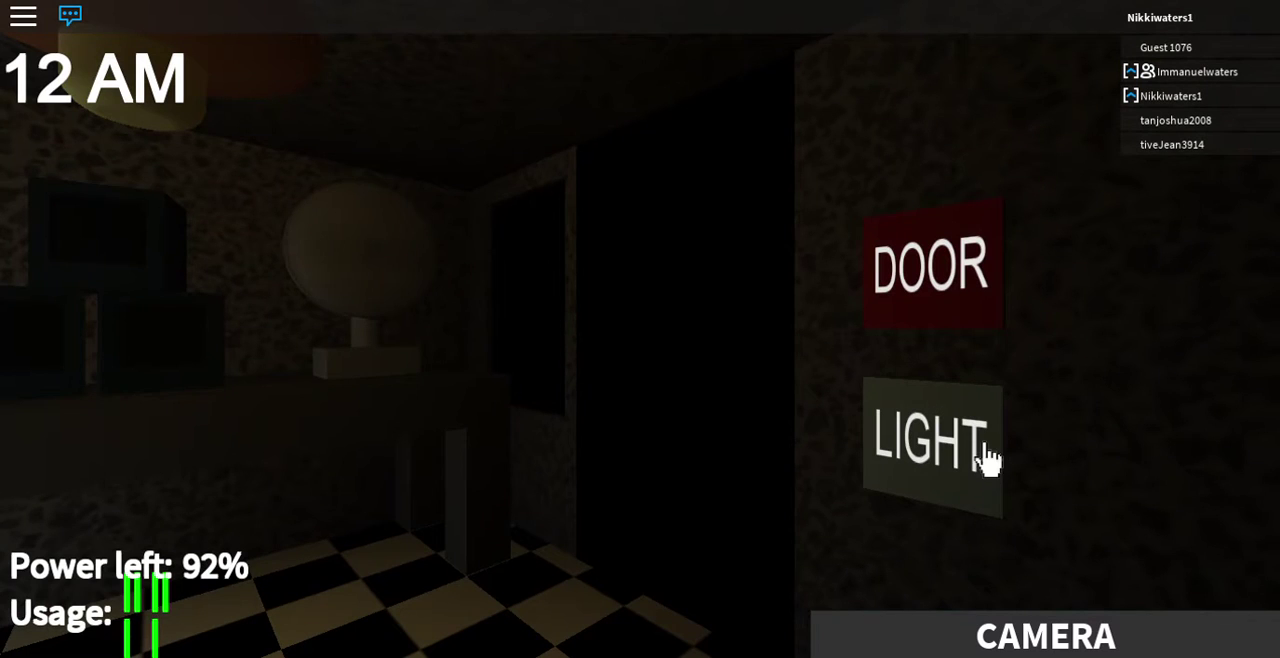
left_click(984, 445)
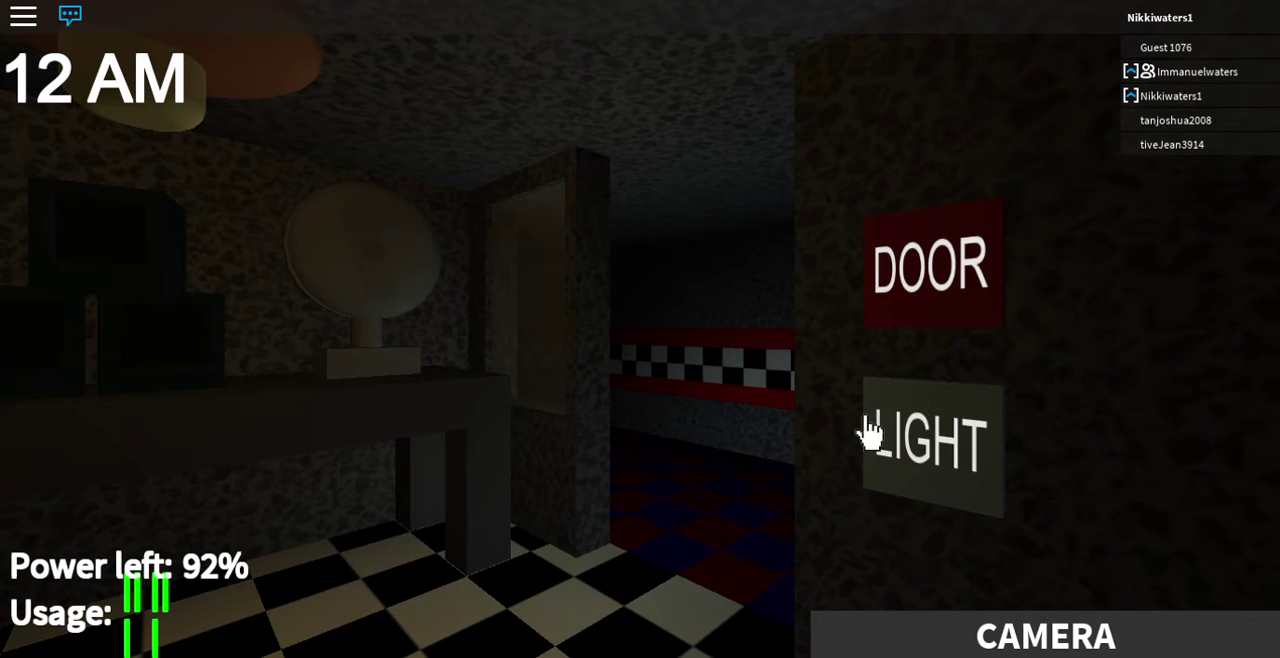
Step: Recheck the show stage feed, then light the left and right hallways
left_click(930, 632)
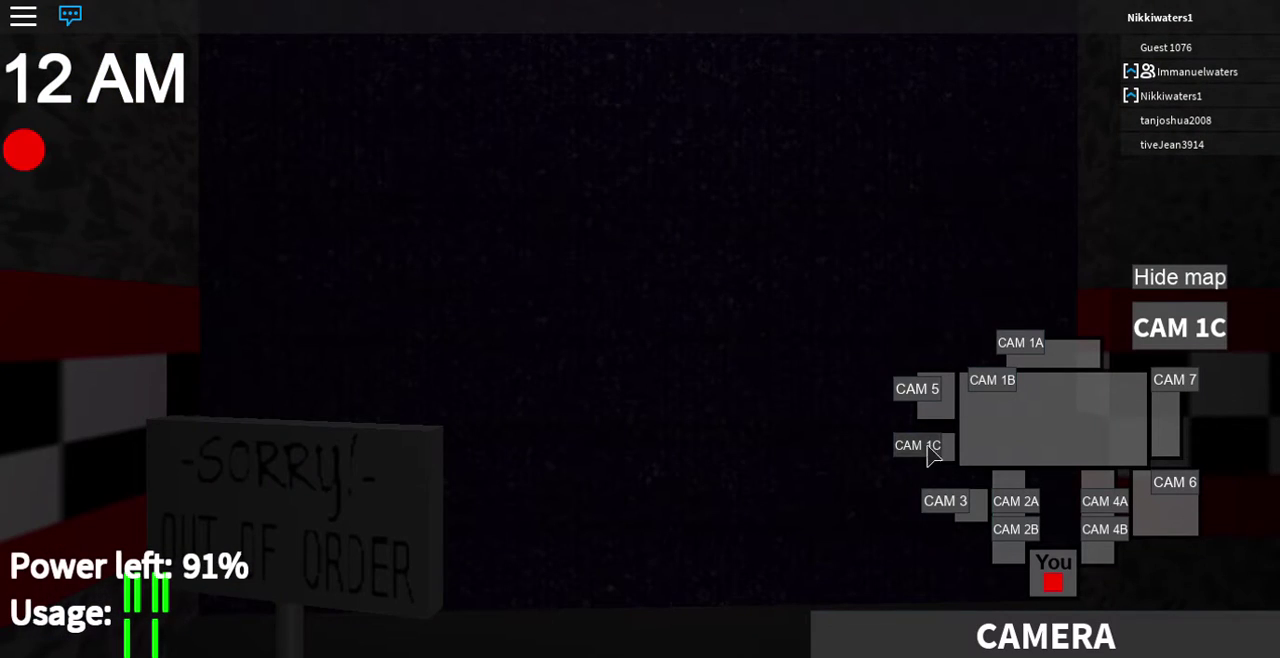
left_click(1018, 345)
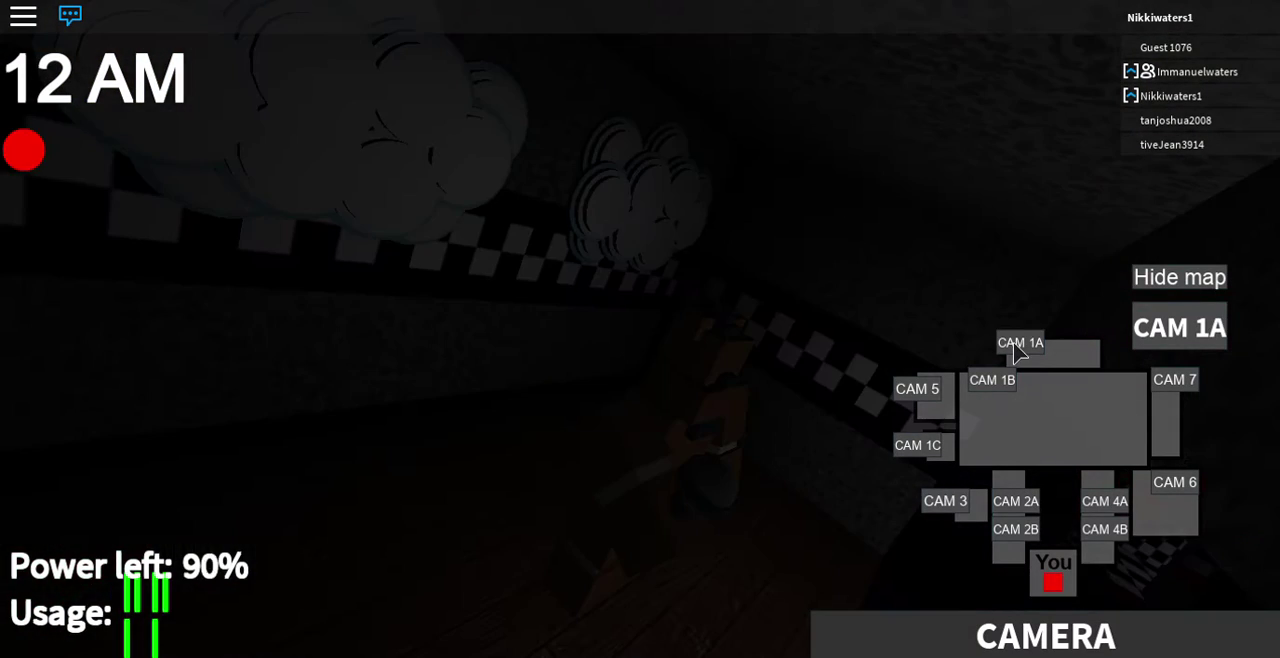
left_click(932, 615)
left_click(990, 416)
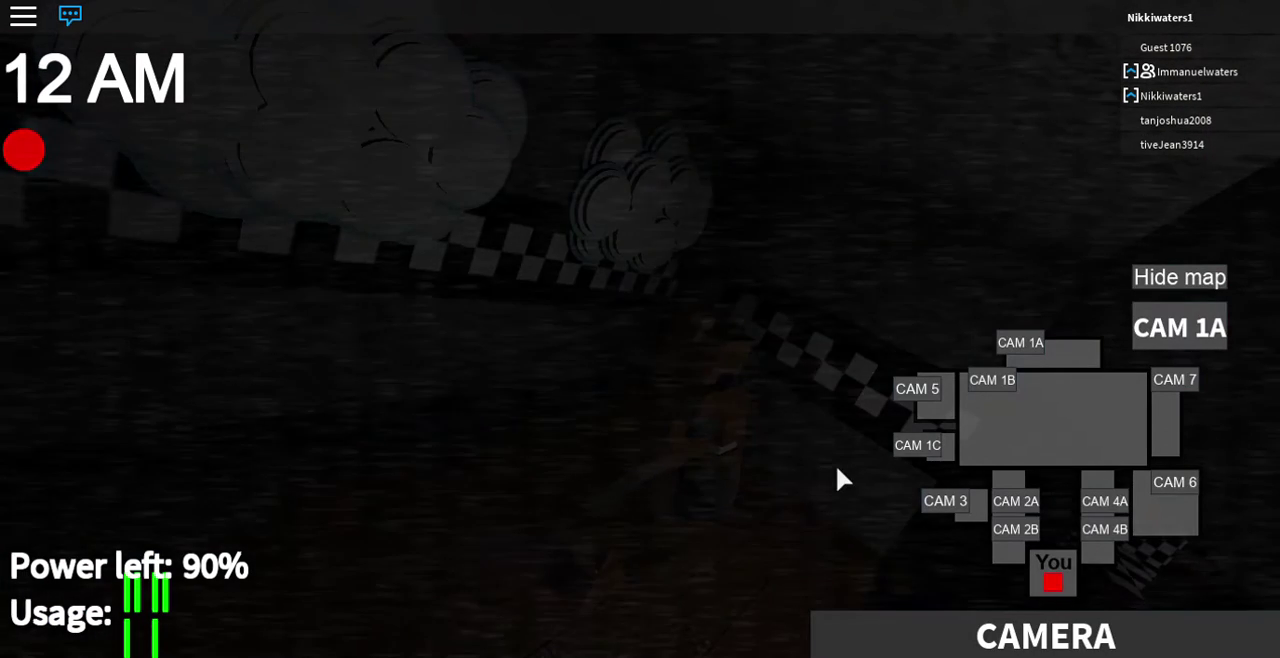
left_click(1040, 634)
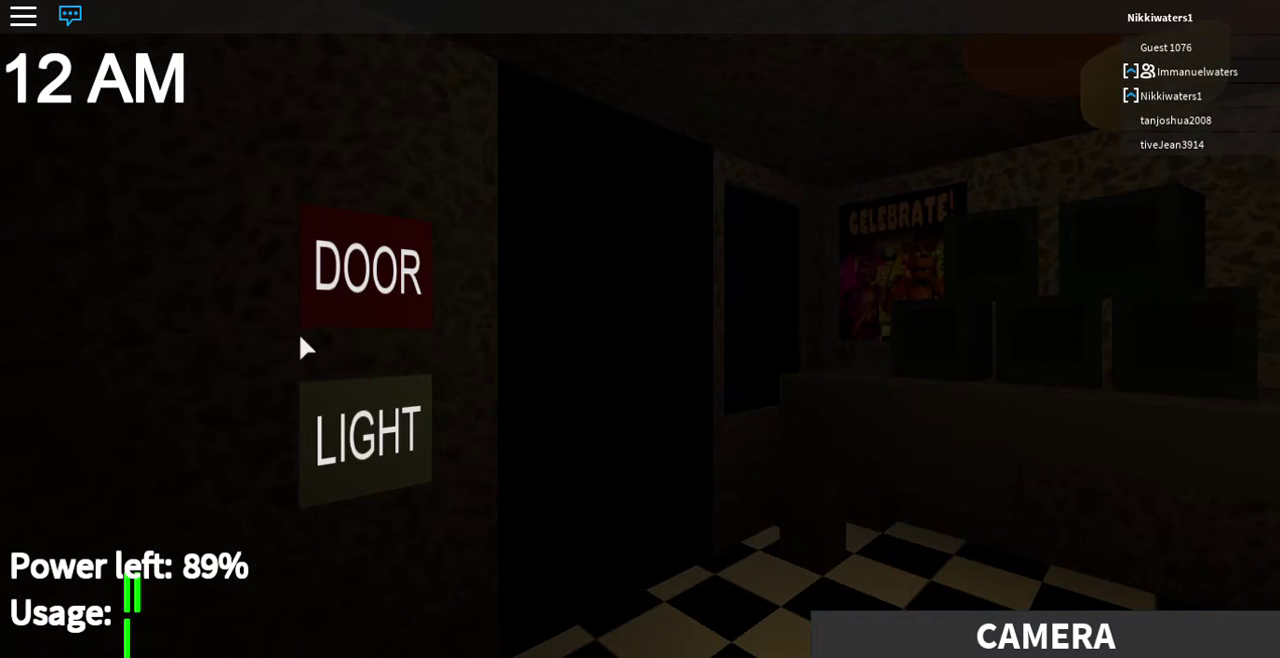
left_click(335, 428)
left_click_drag(978, 234, 1137, 414)
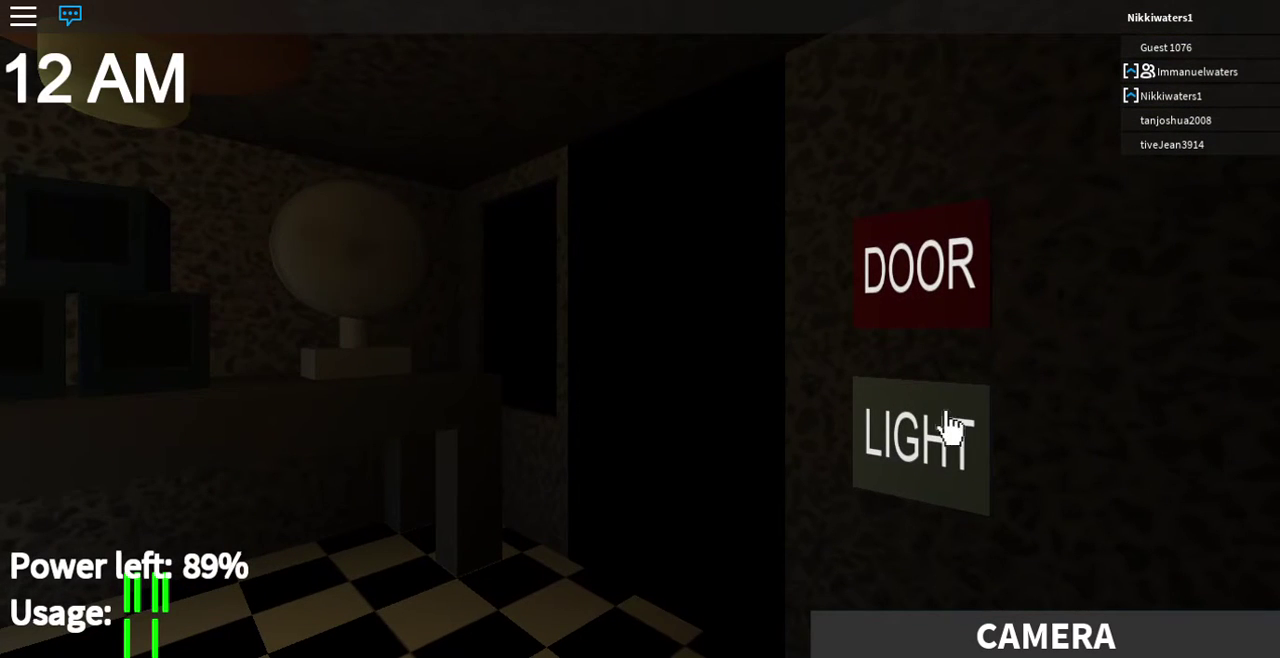
left_click(955, 428)
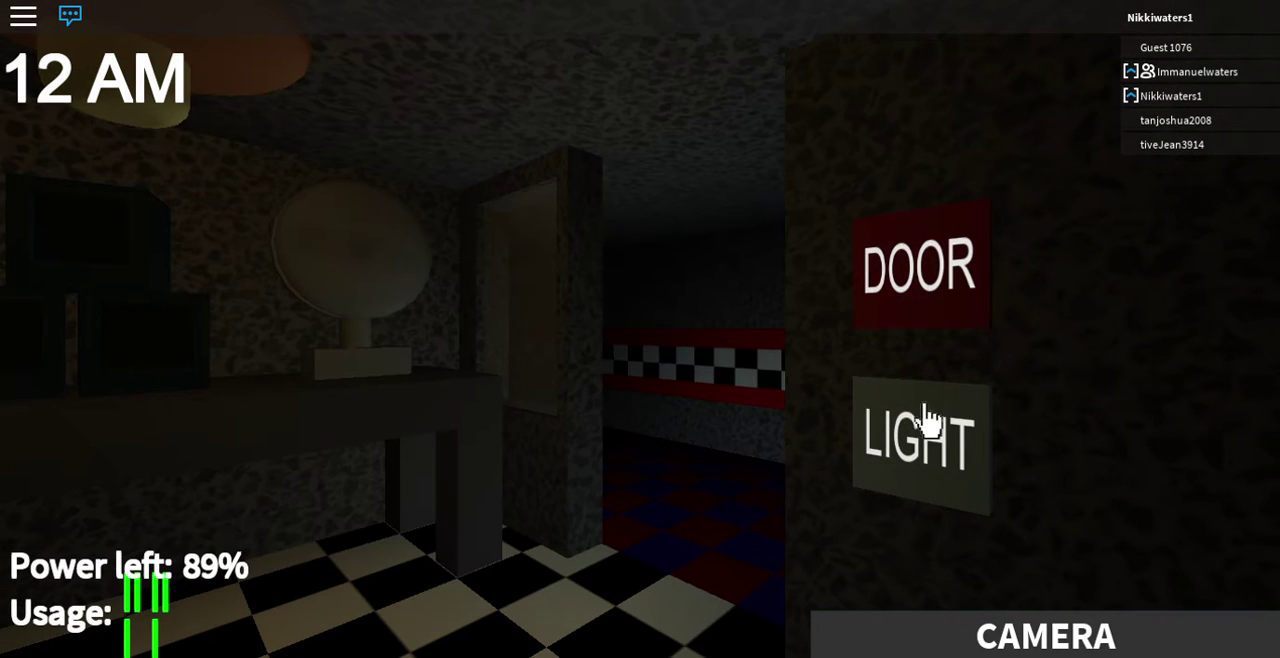
left_click_drag(363, 370, 43, 409)
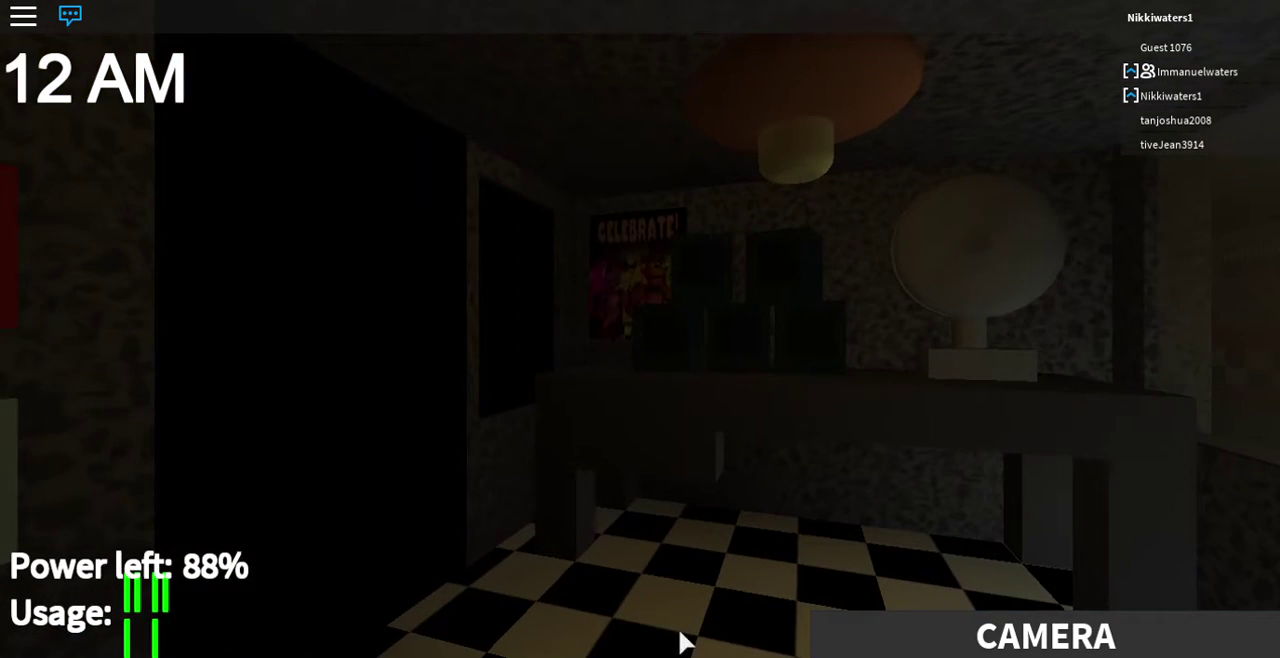
Step: Check Pirate Cove, then turn to light the right and left hallways
left_click(848, 640)
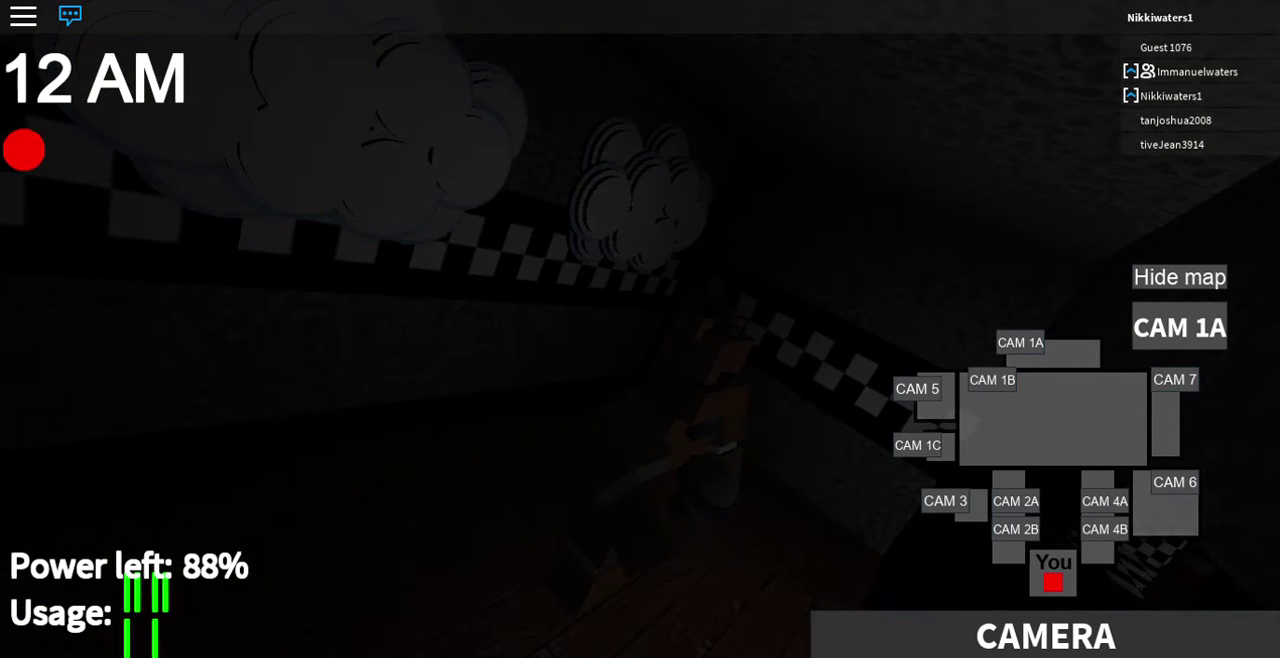
left_click(918, 446)
left_click(1040, 636)
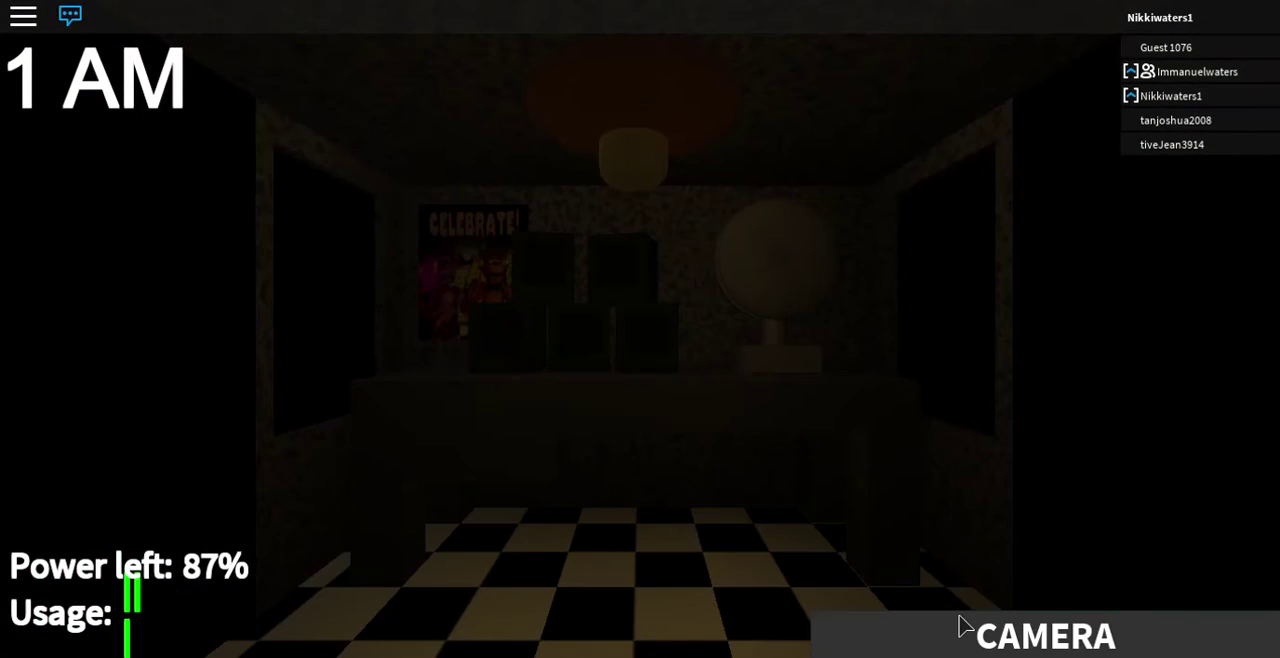
left_click_drag(700, 400, 400, 400)
left_click_drag(1140, 400, 989, 407)
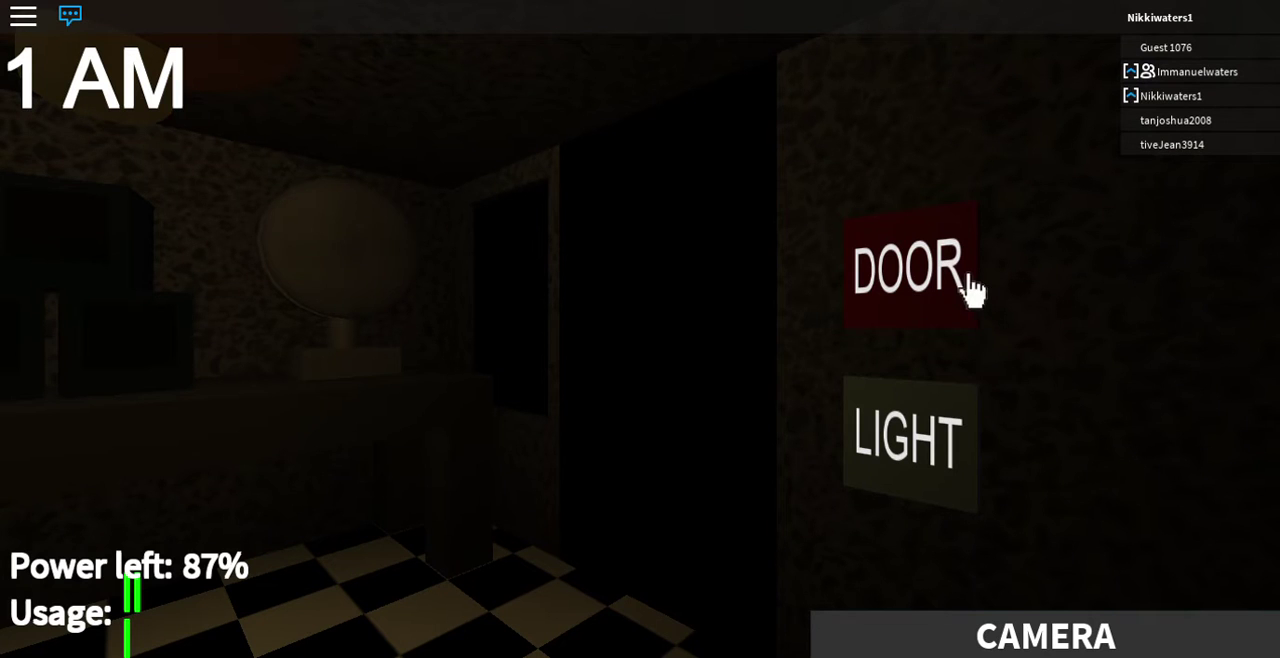
left_click(925, 440)
mouse_move(383, 255)
left_mouse_down()
mouse_move(20, 260)
mouse_move(41, 246)
left_mouse_up()
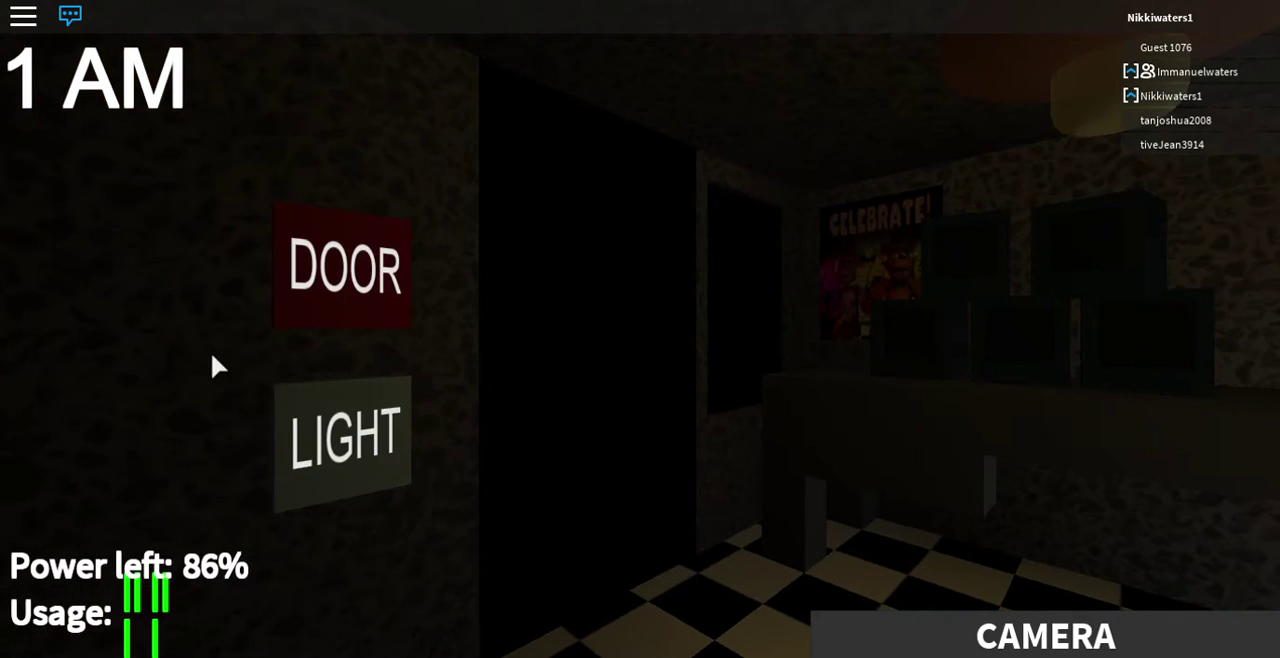
left_click(293, 428)
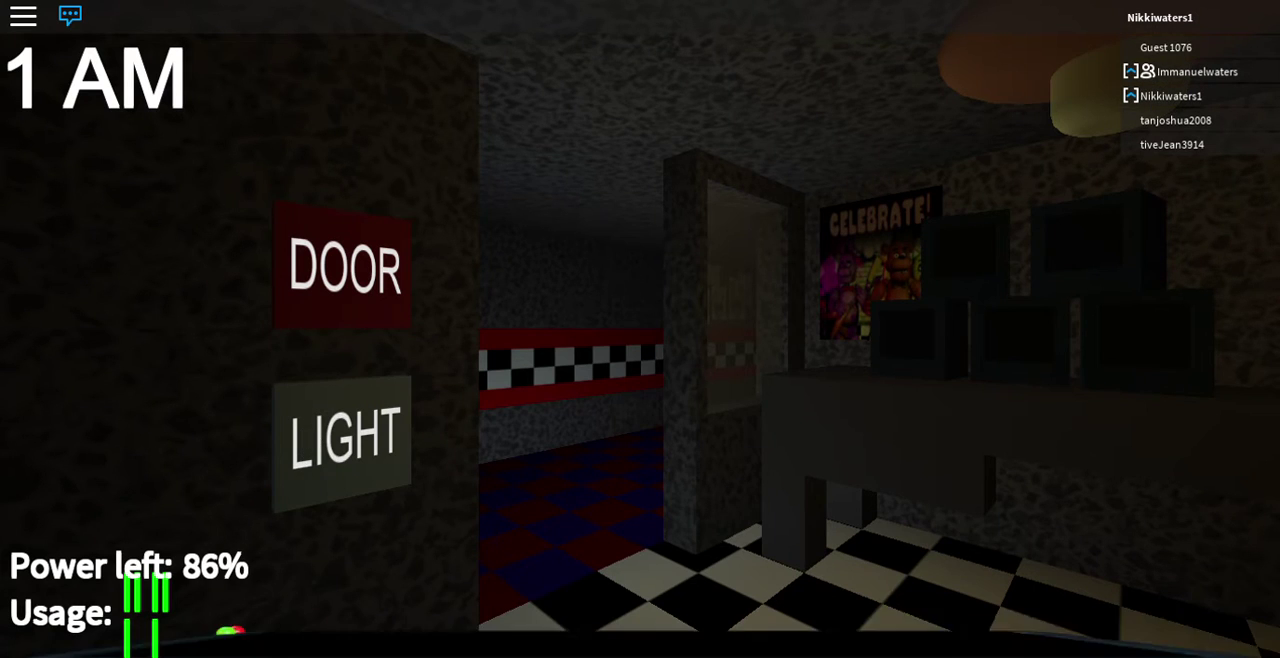
Step: Toggle the camera monitor to watch the show stage feed
left_click(1045, 636)
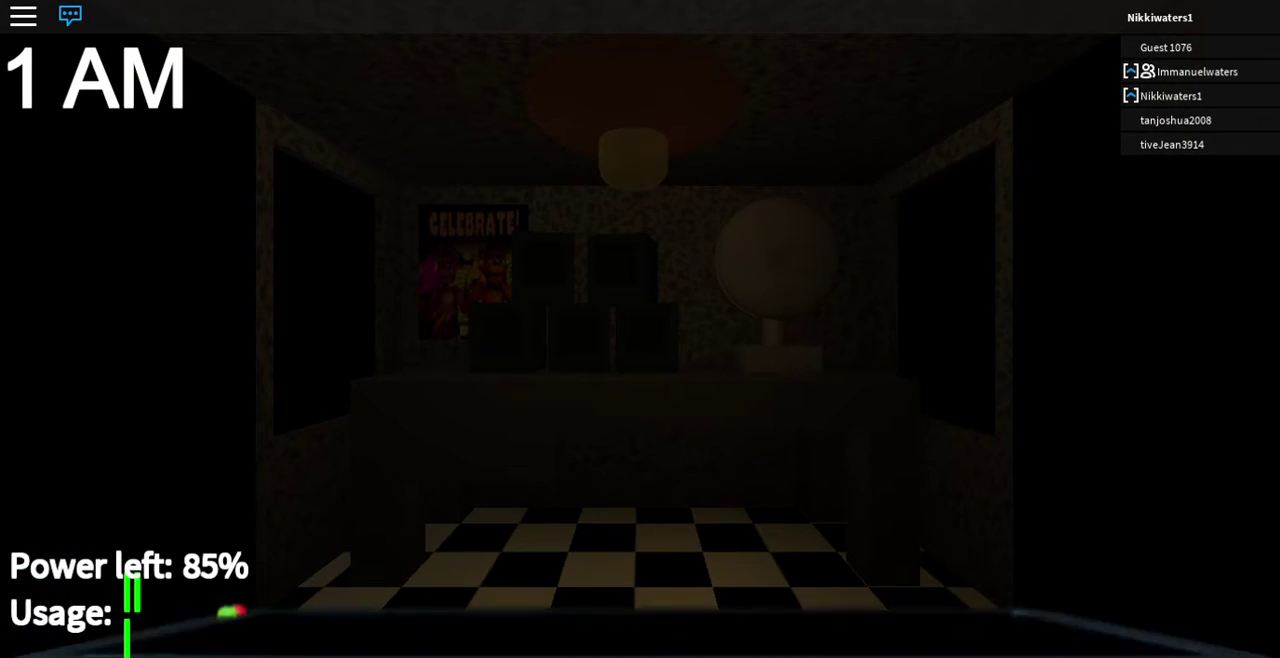
left_click(1045, 636)
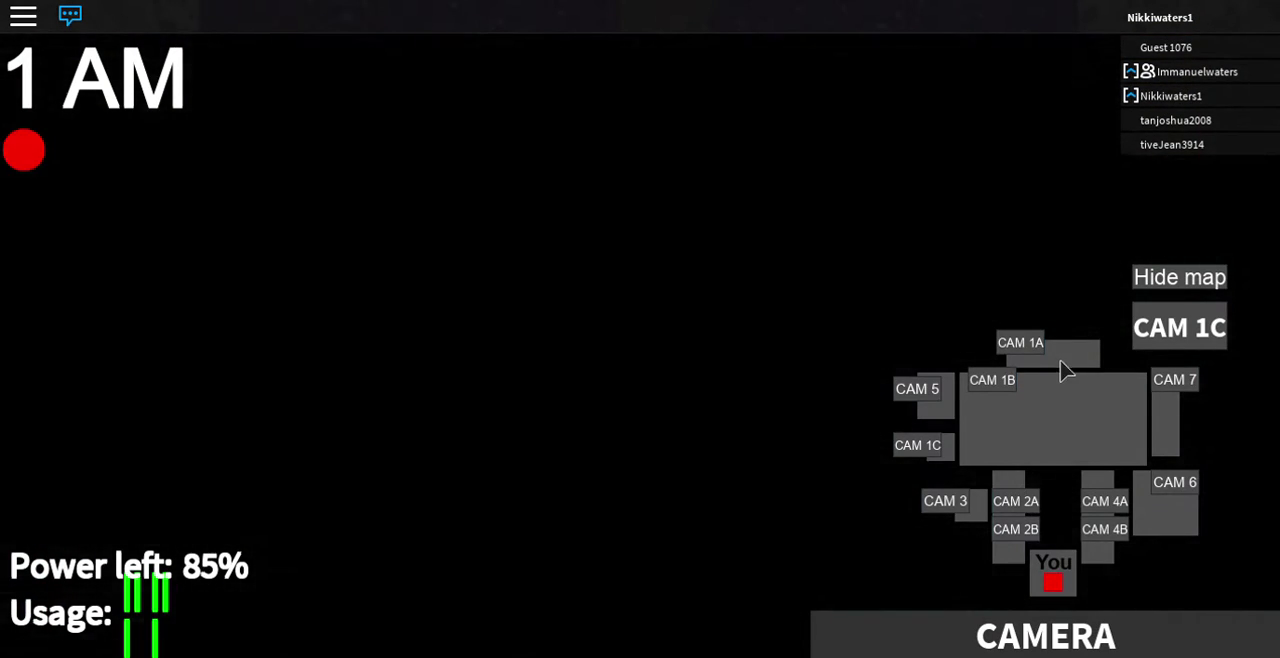
left_click(1020, 343)
left_click(1045, 636)
left_click(1045, 636)
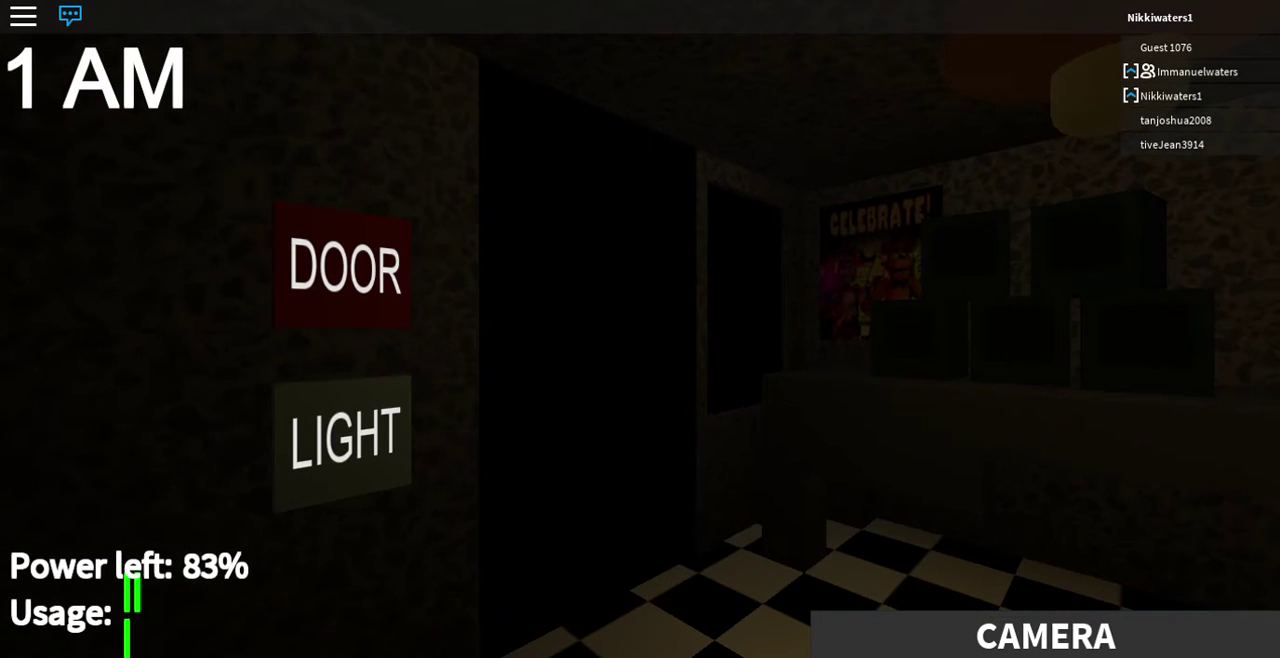
Step: Light both hallways, check Pirate Cove on camera, then recheck the left hall
left_click(362, 495)
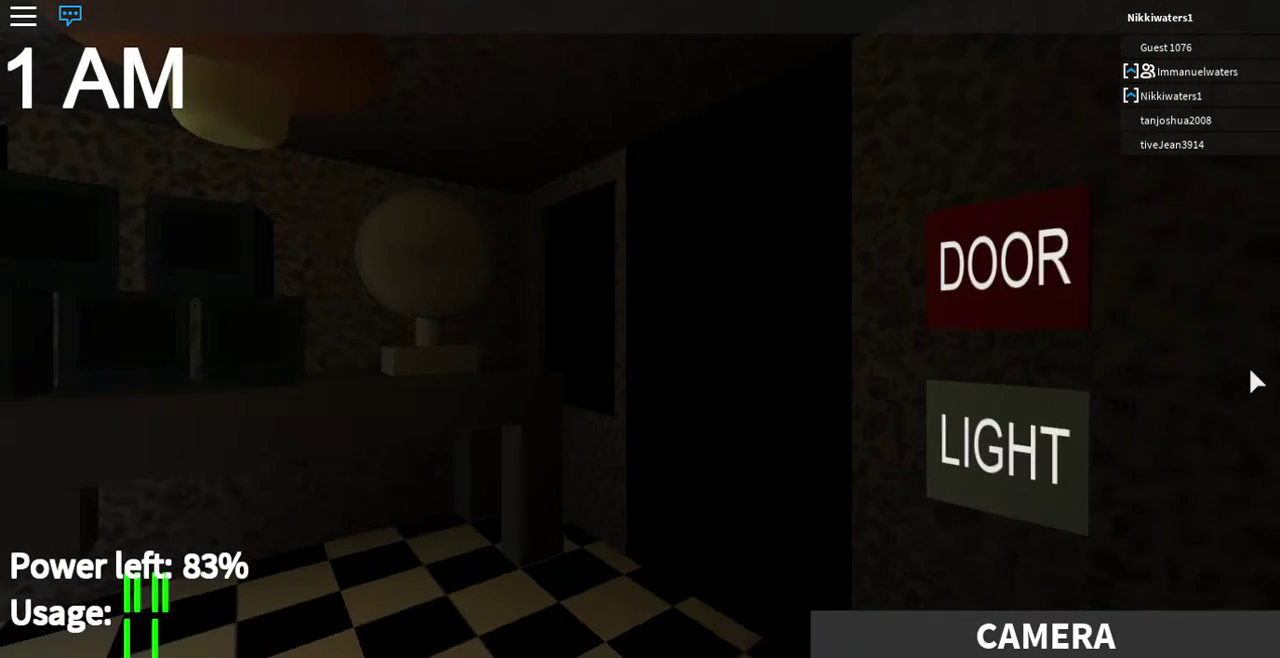
left_click(943, 475)
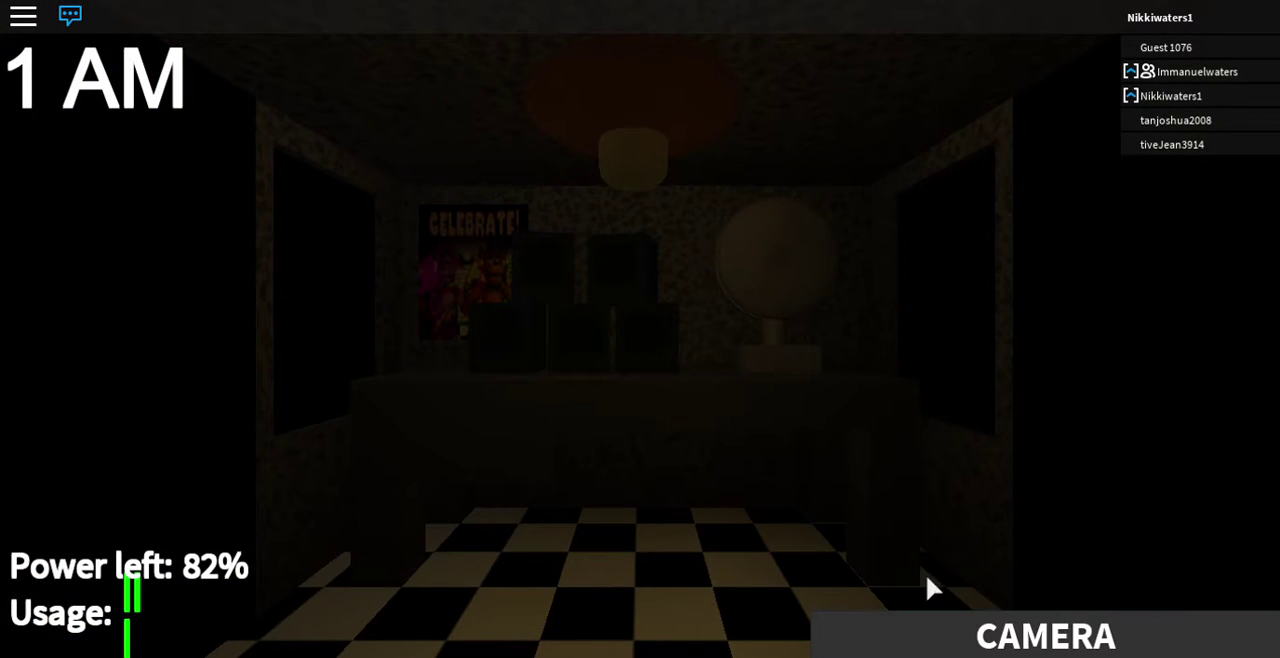
left_click(1045, 636)
left_click(954, 504)
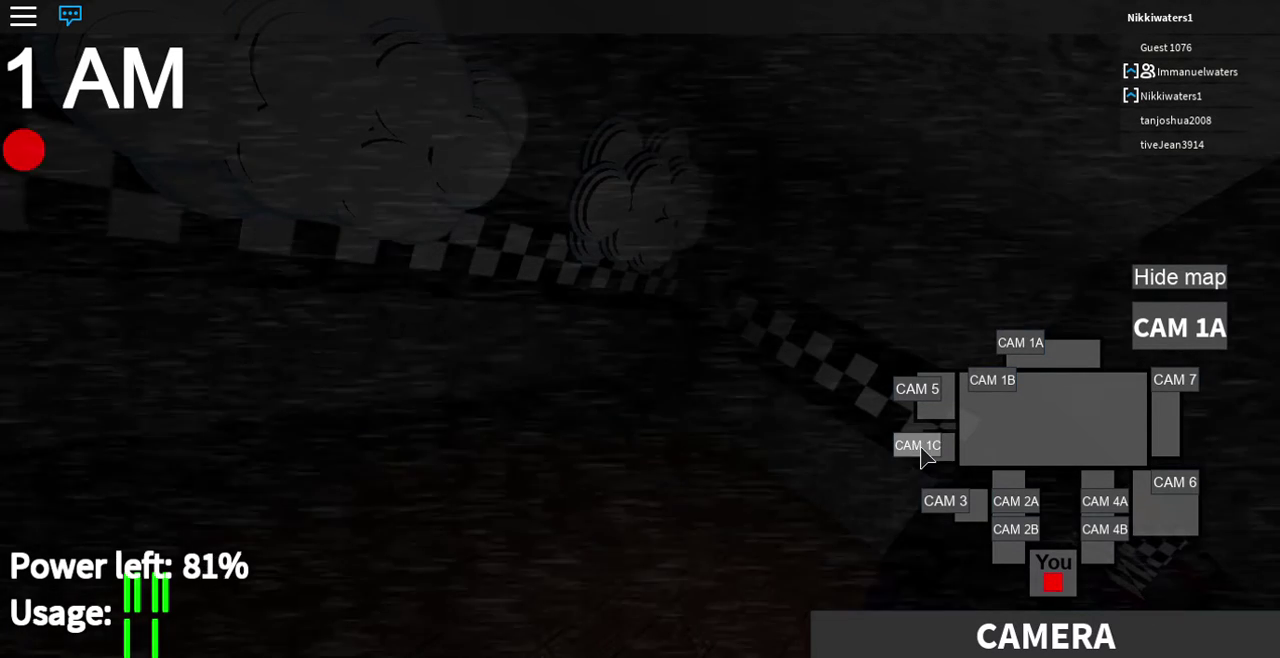
left_click(918, 450)
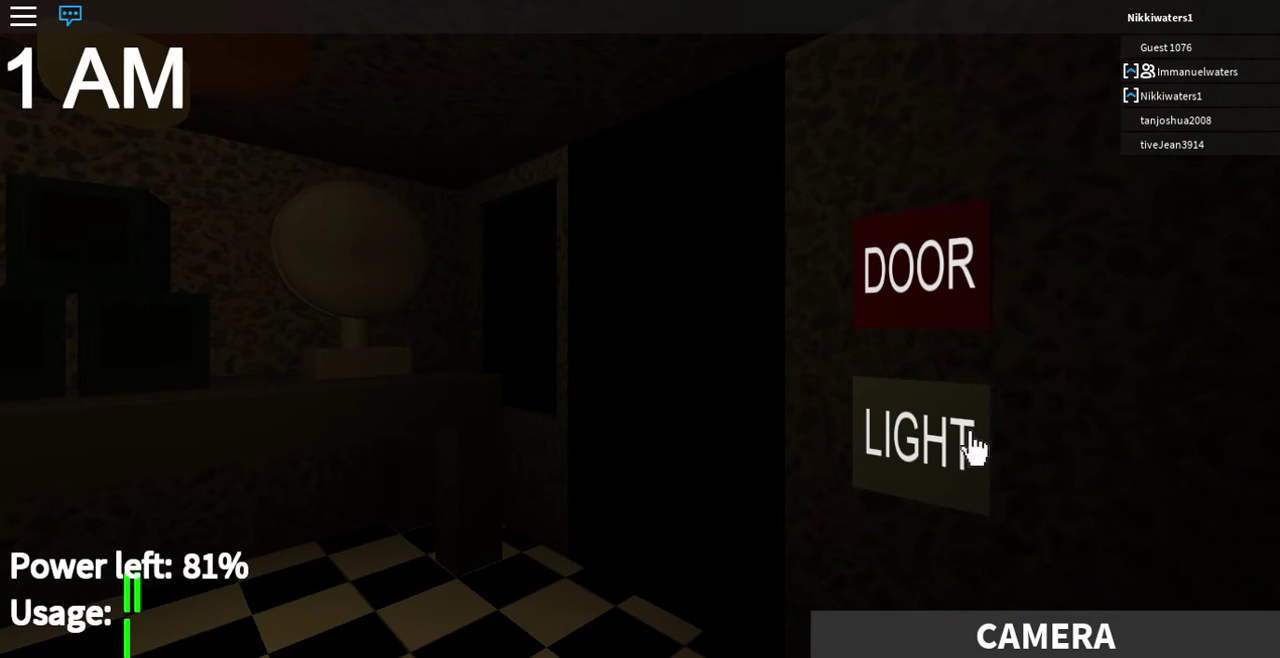
left_click(972, 448)
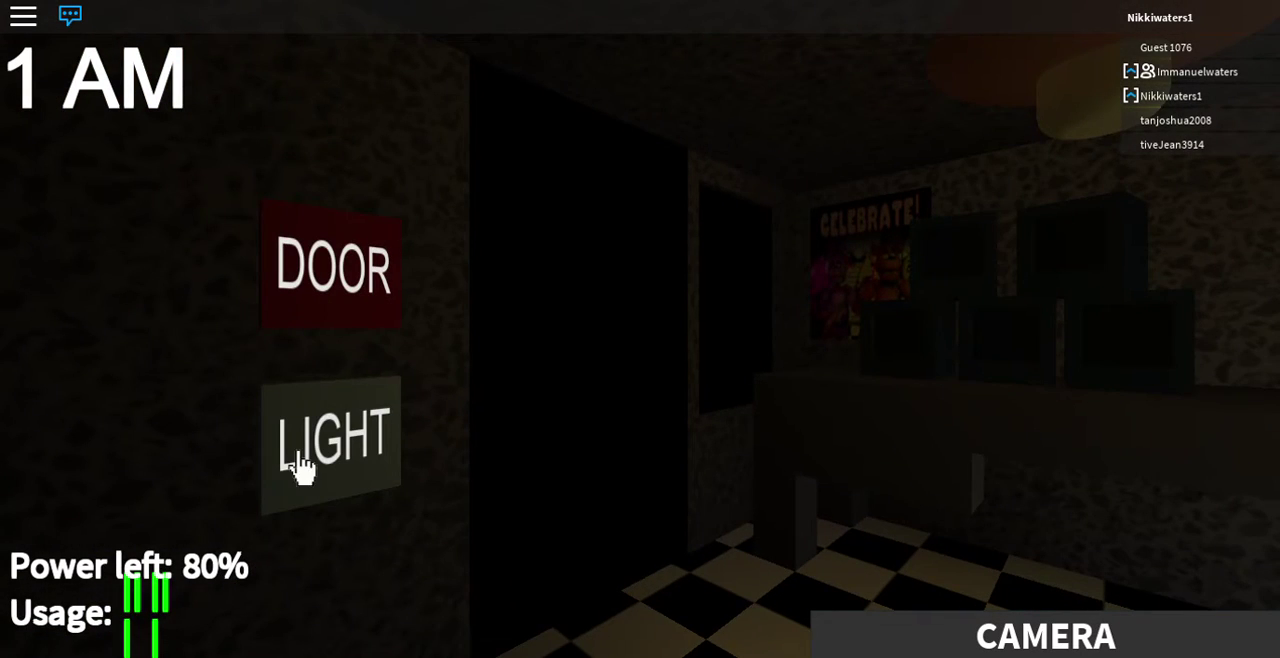
left_click(300, 466)
left_click(1040, 636)
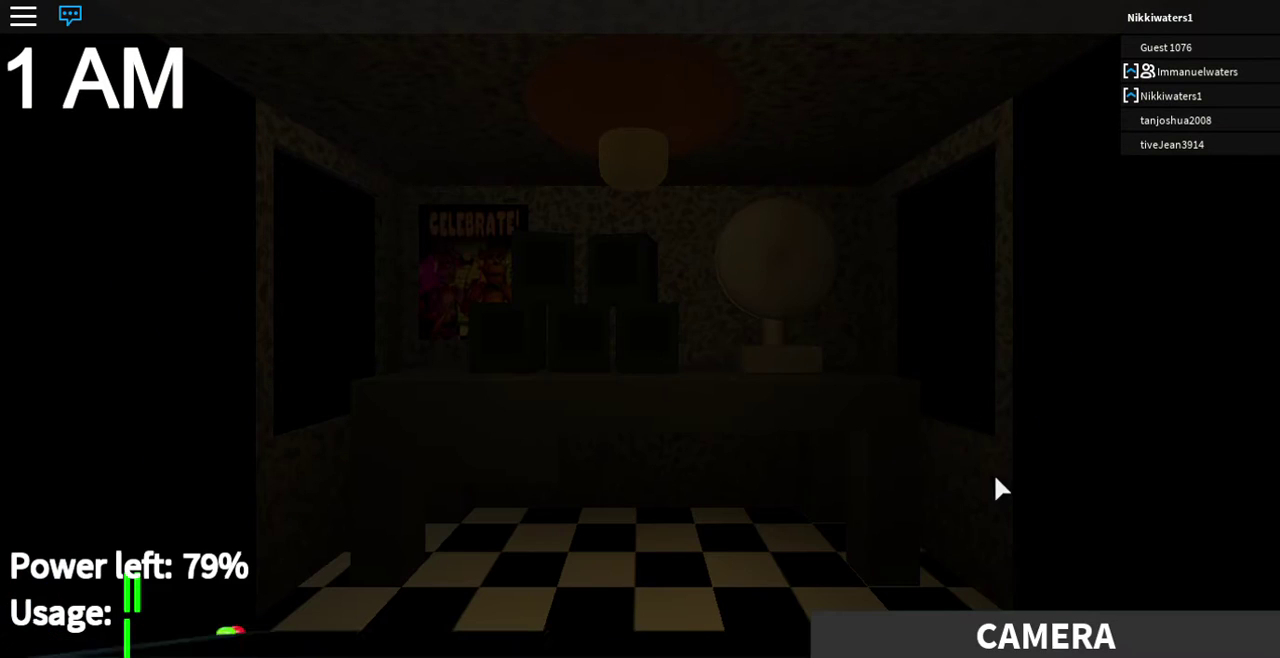
left_click(1006, 630)
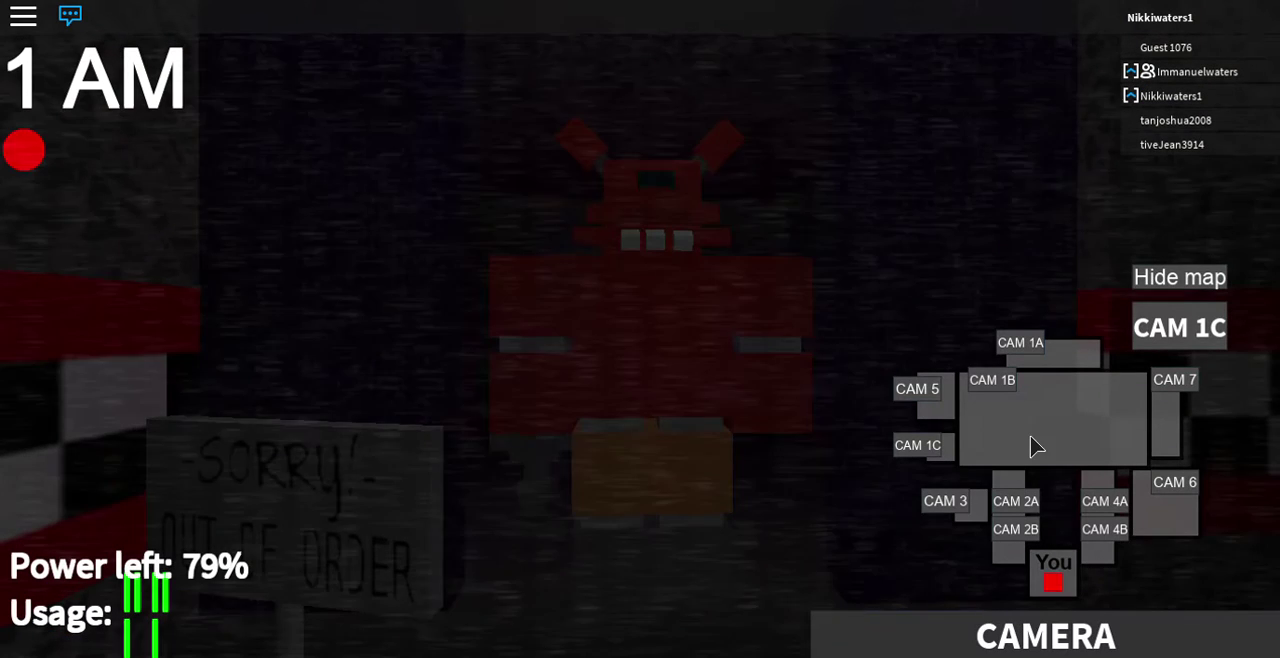
left_click(1018, 502)
left_click(1018, 533)
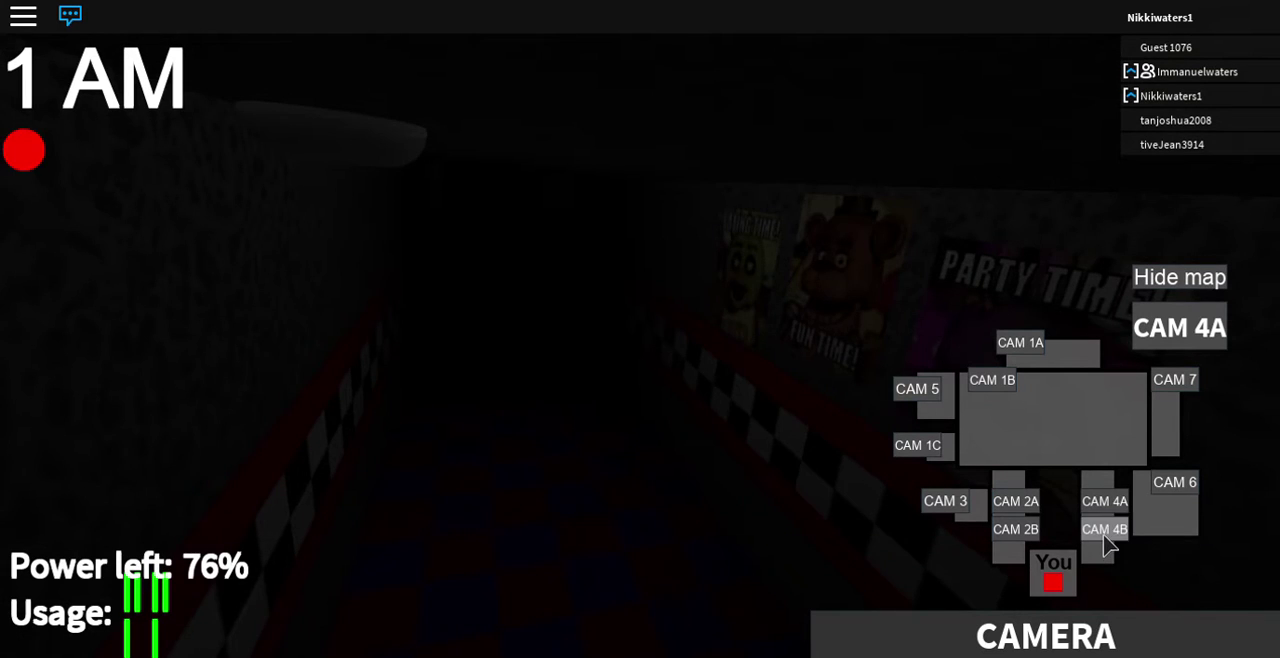
left_click(1105, 530)
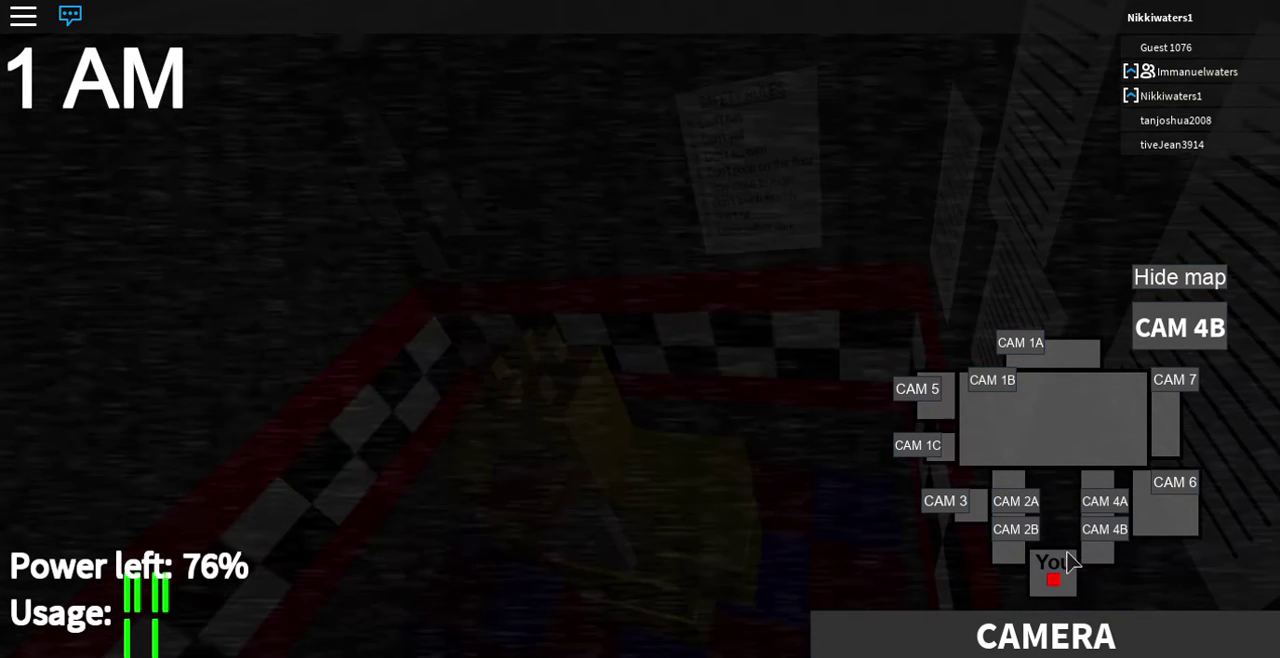
left_click(1056, 617)
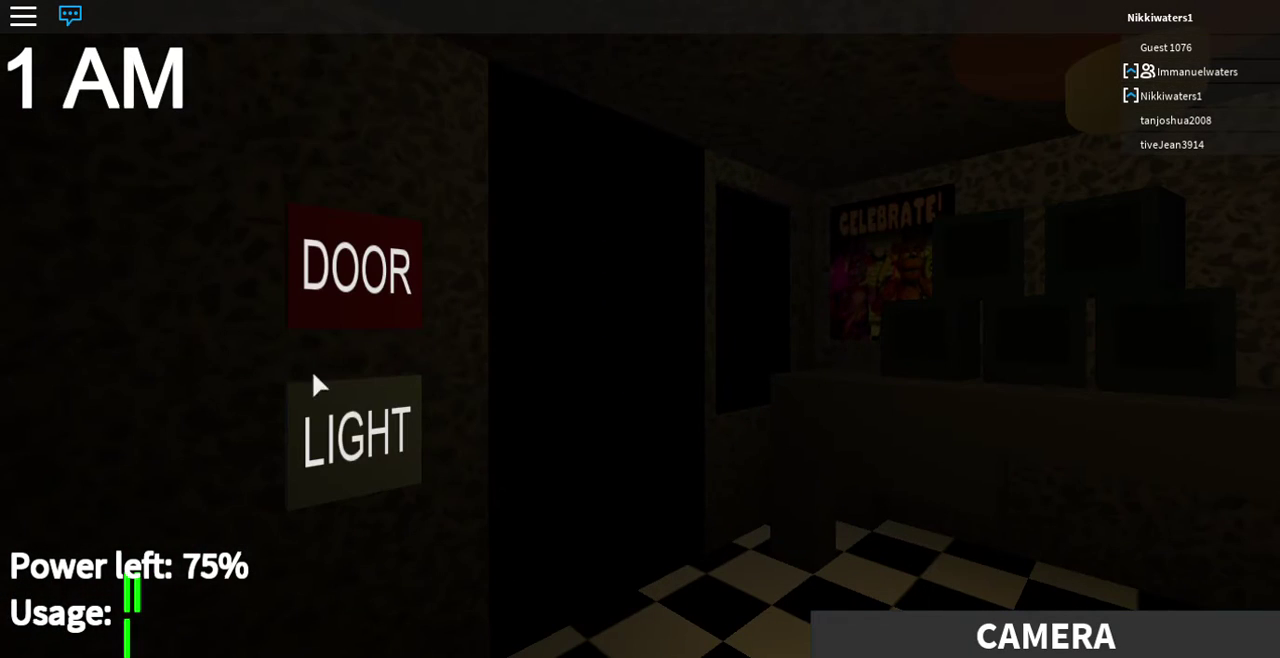
Step: Light both doorways, then check the CAM 1C Pirate Cove feed
left_click(356, 445)
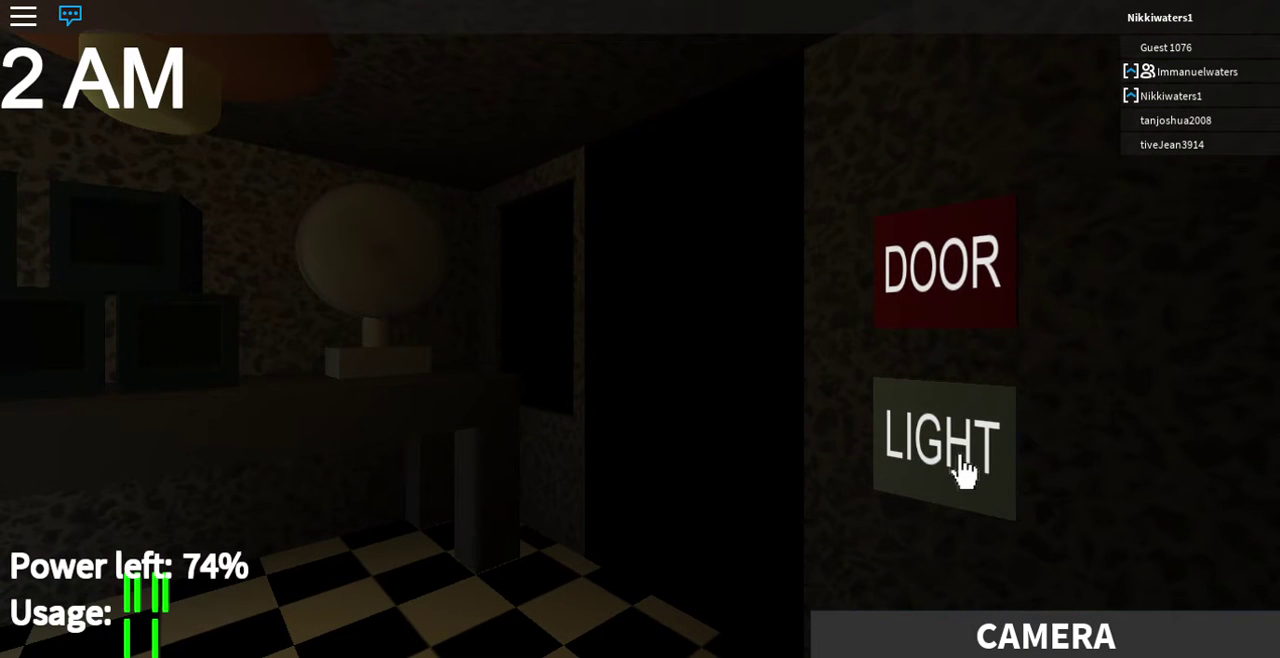
left_click(965, 470)
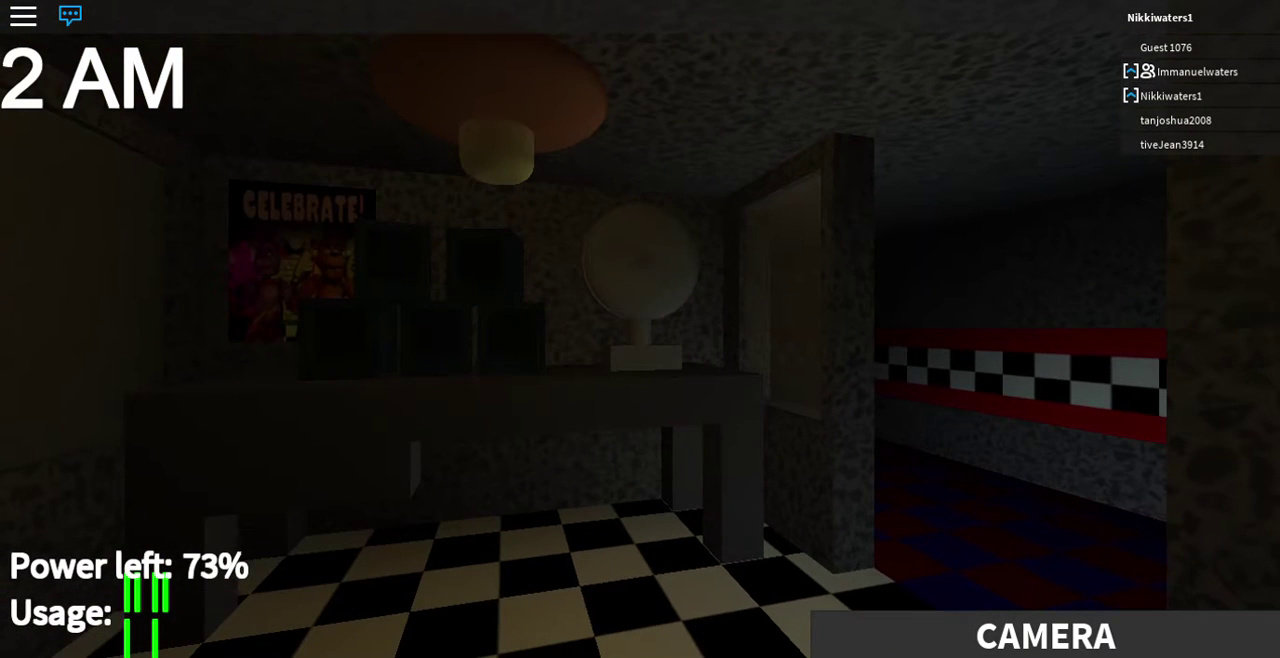
left_click(1045, 635)
left_click(946, 518)
left_click(935, 451)
left_click(943, 630)
Step: Light both hallways, shut the right door, and recheck the left hall
left_click(352, 468)
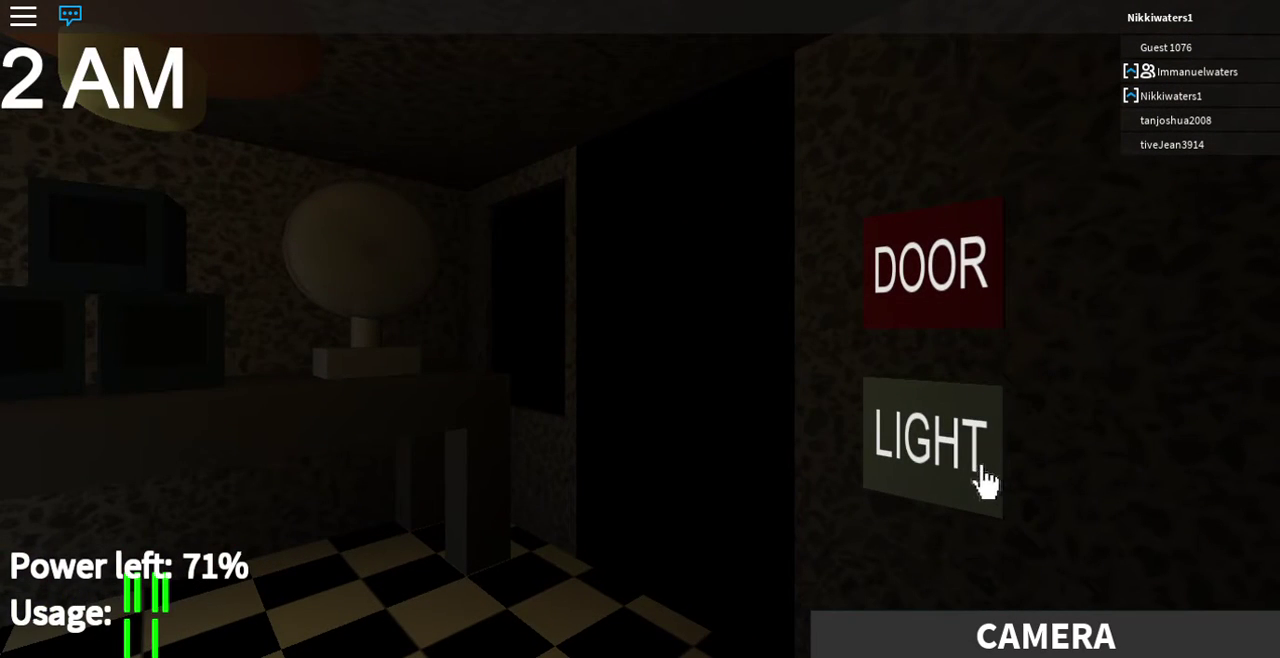
left_click(958, 470)
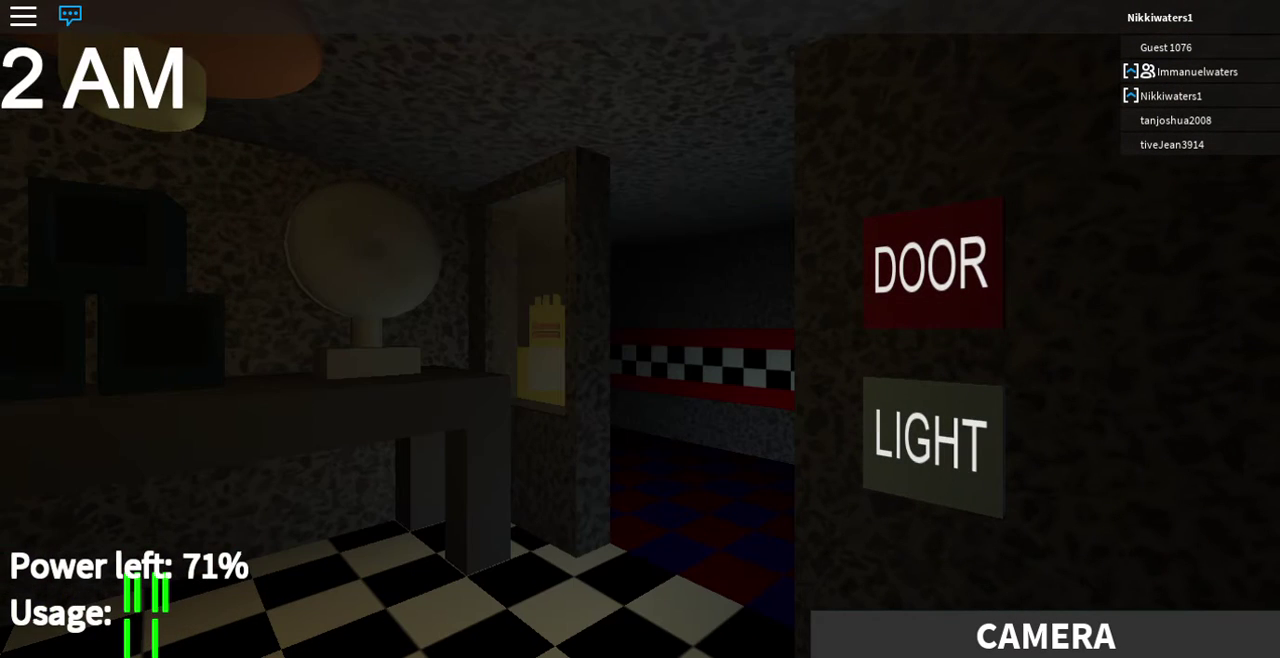
left_click(930, 278)
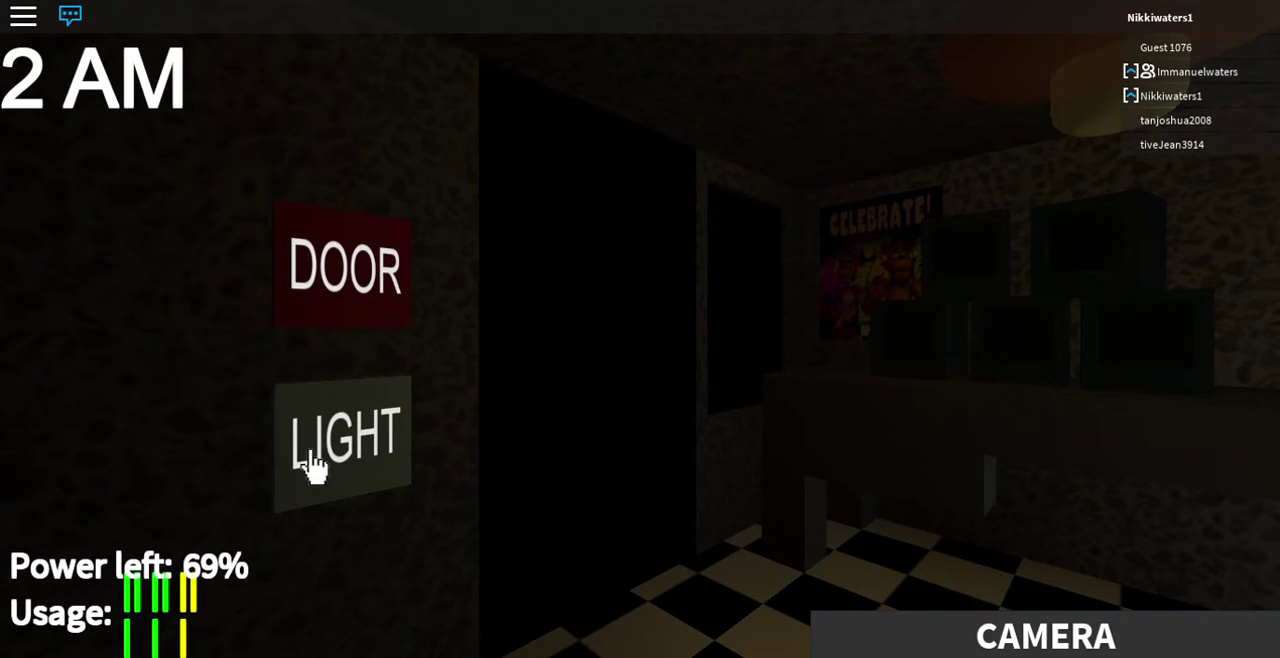
left_click(314, 465)
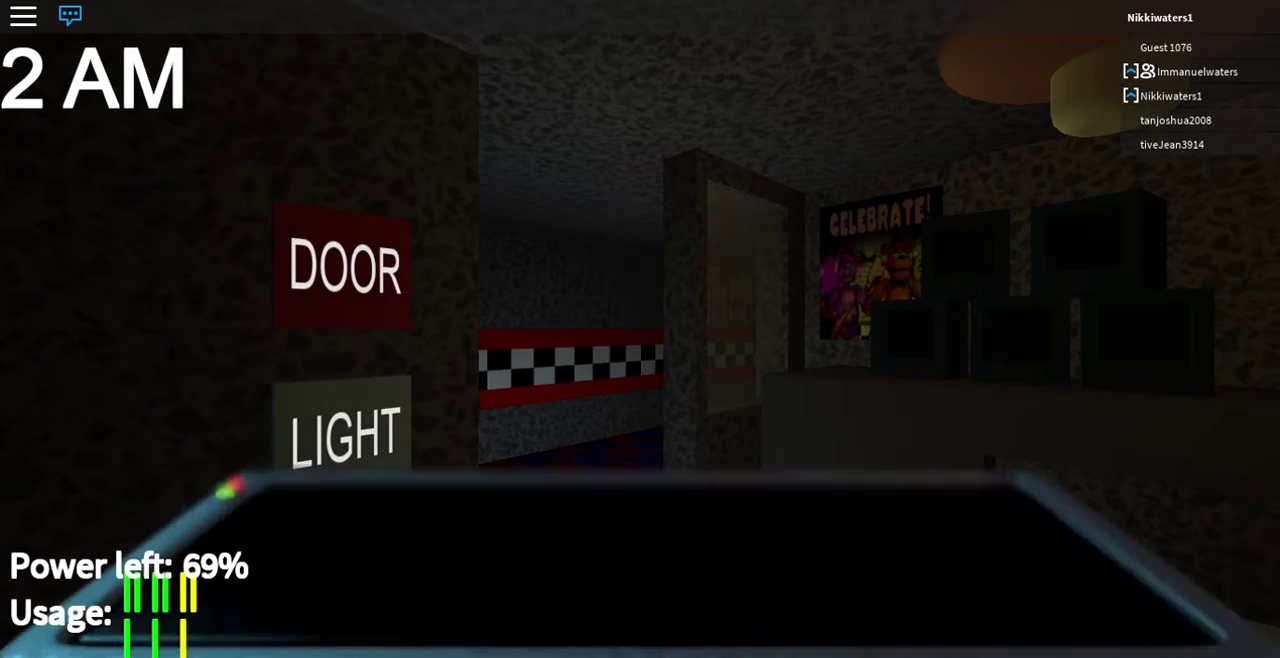
left_click(1045, 636)
Step: Repeatedly raise the monitor to watch Foxy, ending on the CAM 1A stage view
left_click(1045, 636)
left_click(1045, 636)
left_click(993, 638)
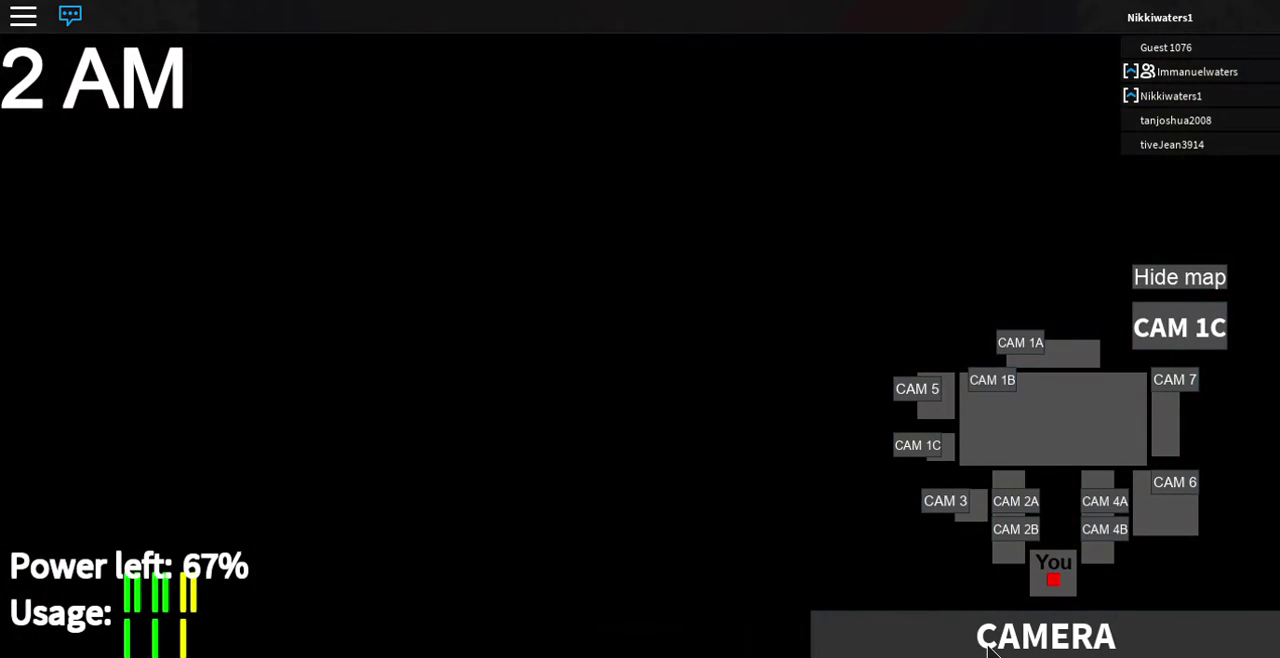
left_click(1045, 636)
left_click(1045, 636)
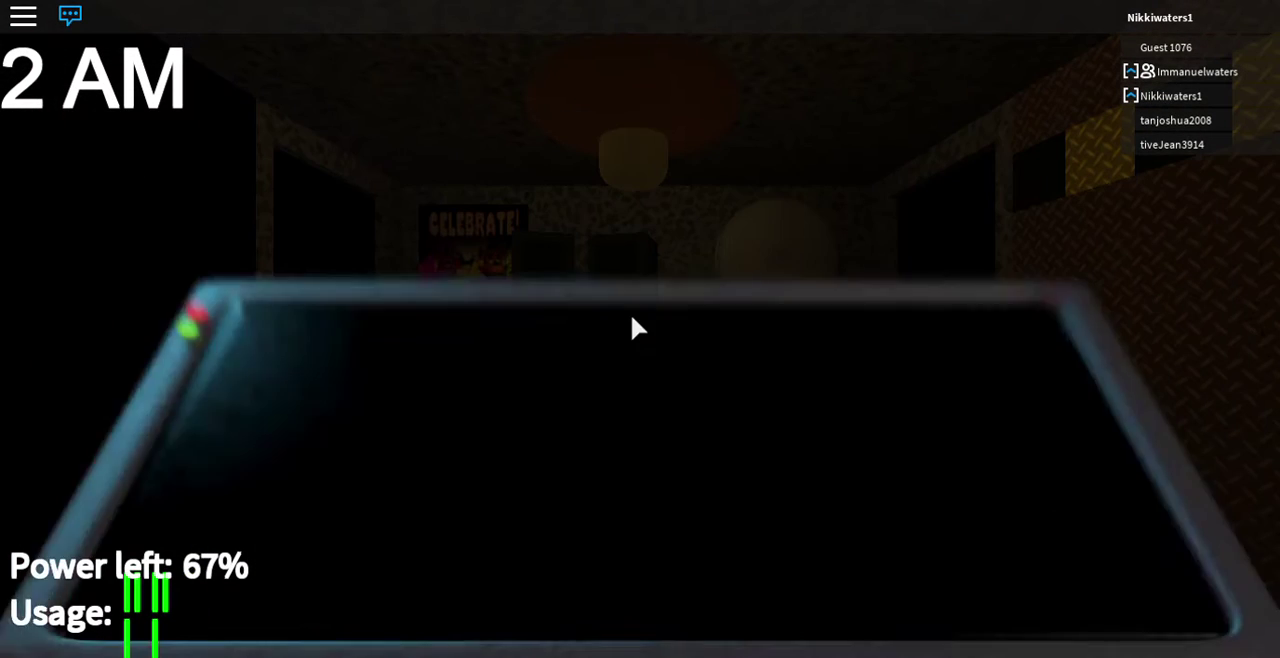
left_click(1045, 636)
left_click(915, 652)
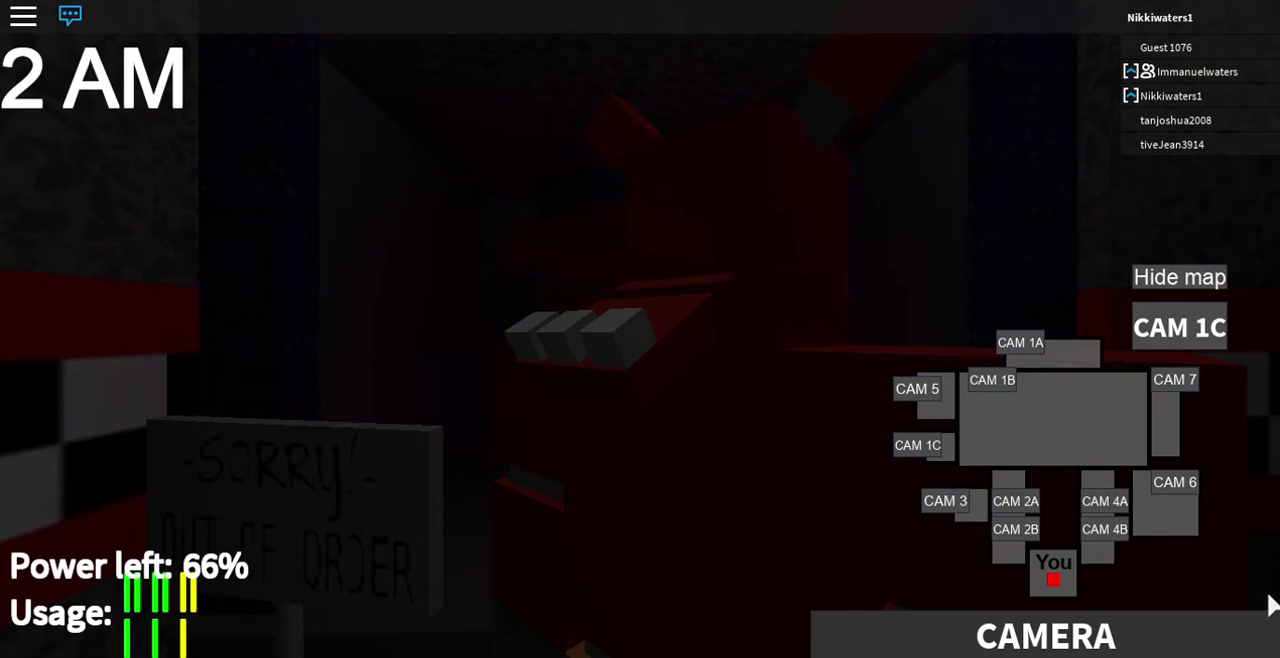
left_click(917, 445)
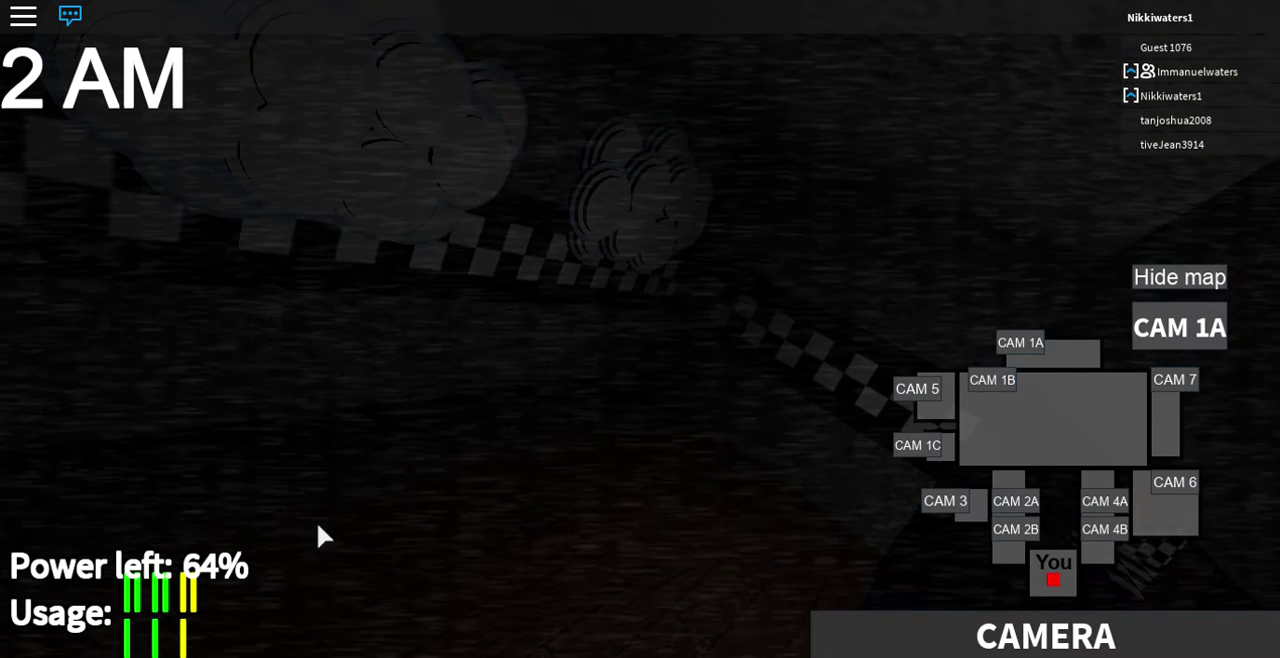
left_click(1045, 636)
Step: Light and close the right door, then flash the left hall light
left_click_drag(409, 54, 900, 80)
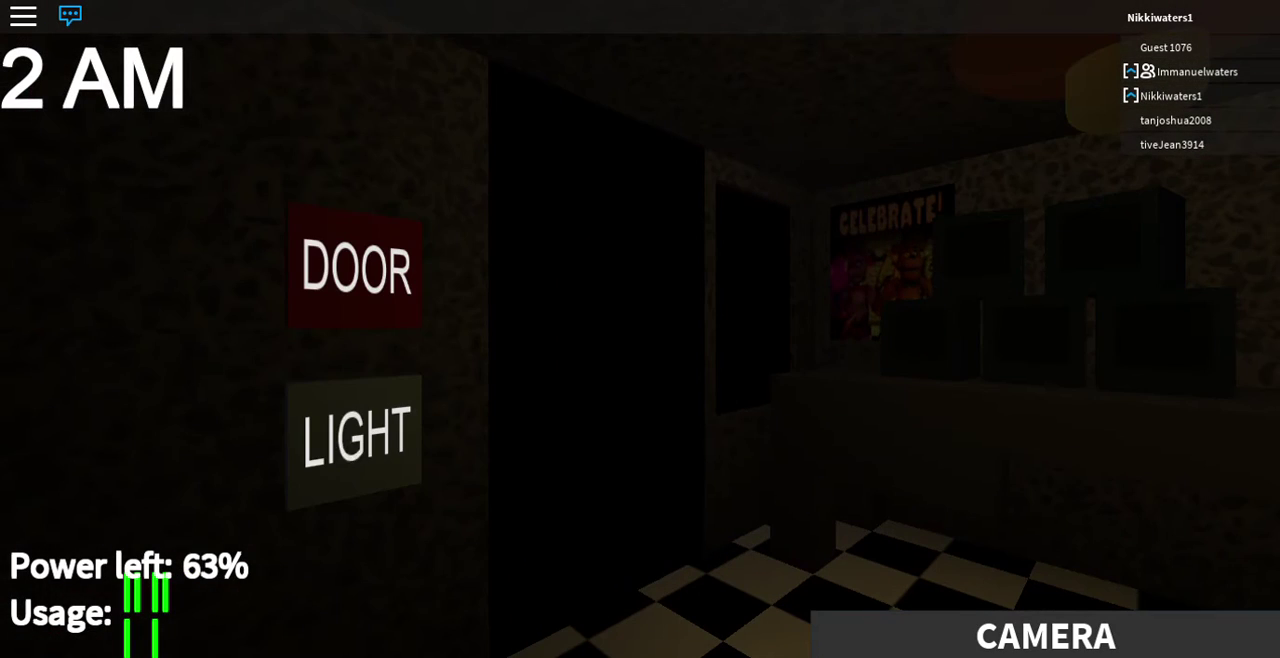
left_click_drag(358, 458, 1222, 428)
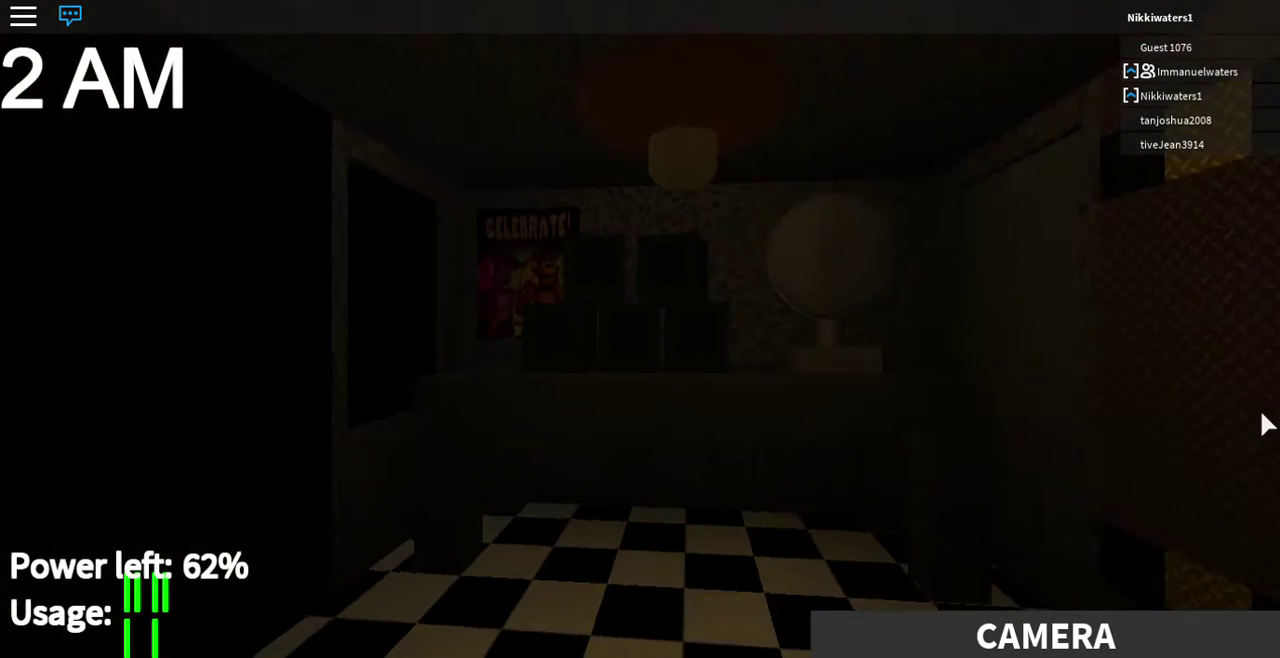
left_click(916, 440)
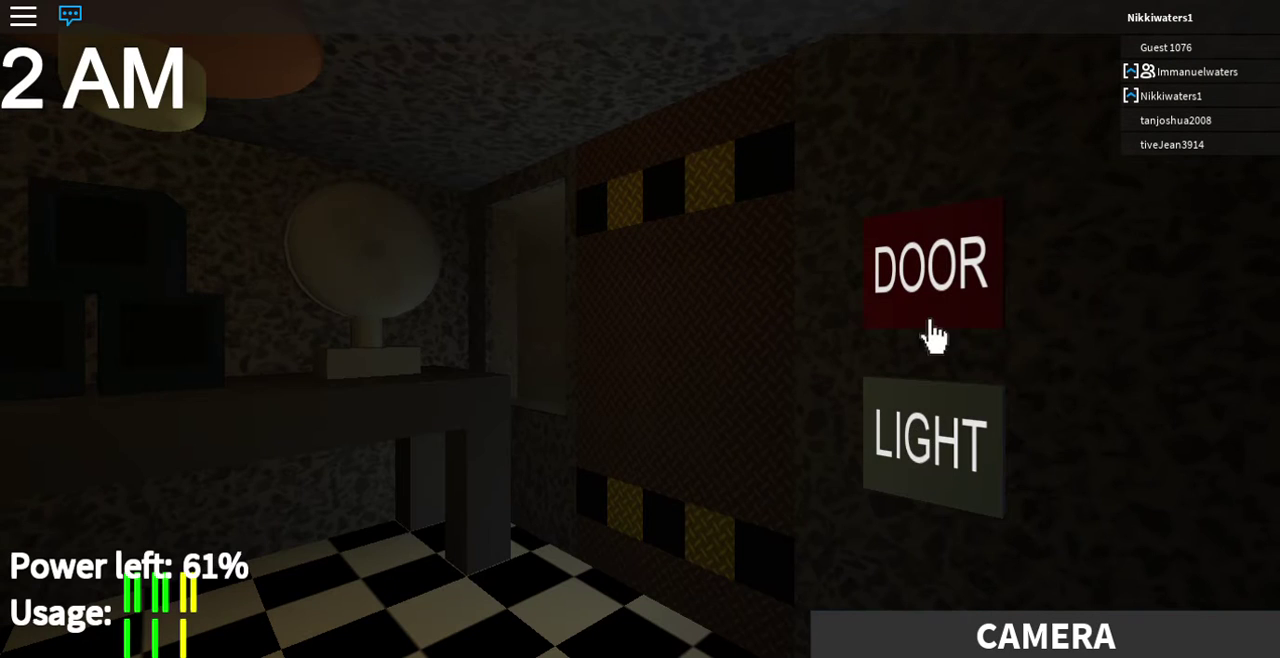
left_click(933, 290)
mouse_move(870, 440)
left_mouse_down()
mouse_move(82, 347)
mouse_move(310, 465)
left_mouse_up()
left_click(344, 465)
Step: Check CAM 1C Pirate Cove twice, then turn on both hallway lights
left_click(1045, 636)
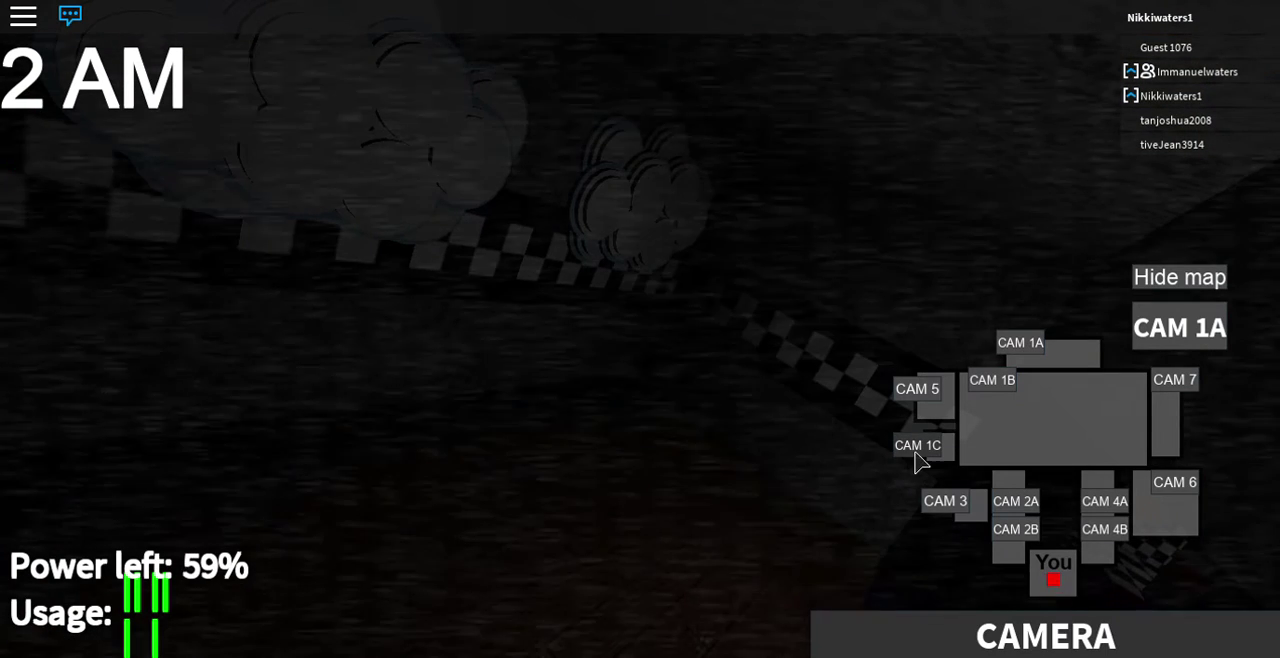
left_click(917, 445)
left_click(1045, 636)
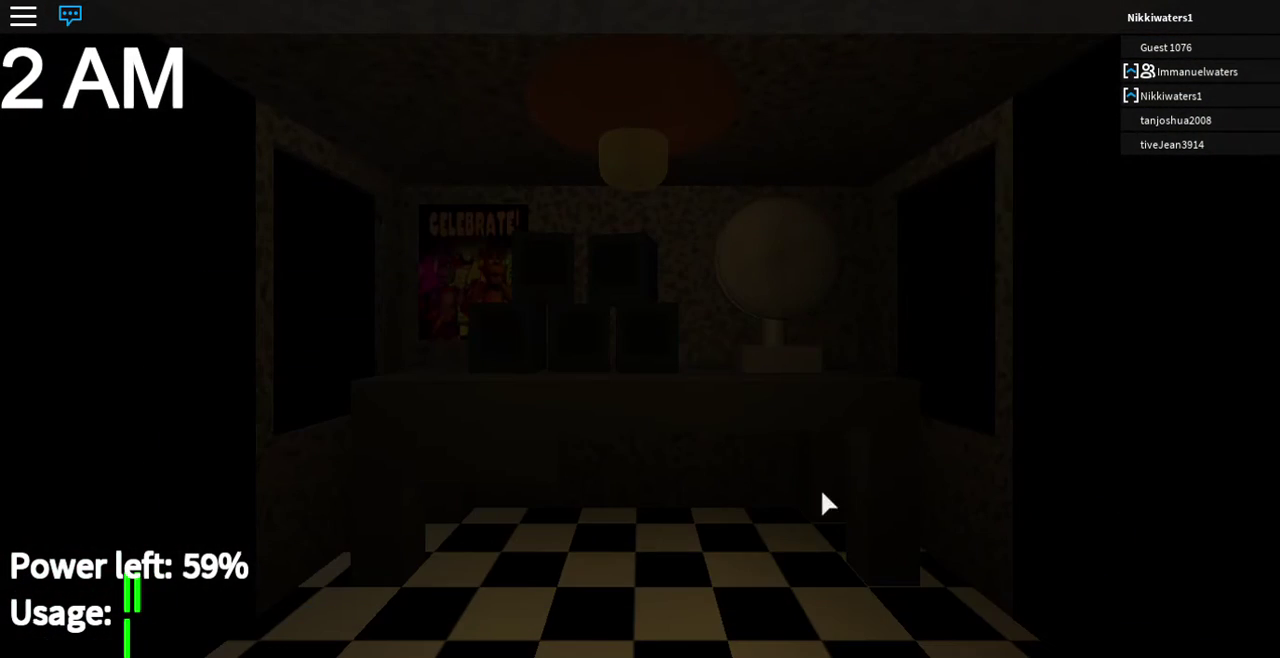
left_click(1045, 636)
left_click(1045, 636)
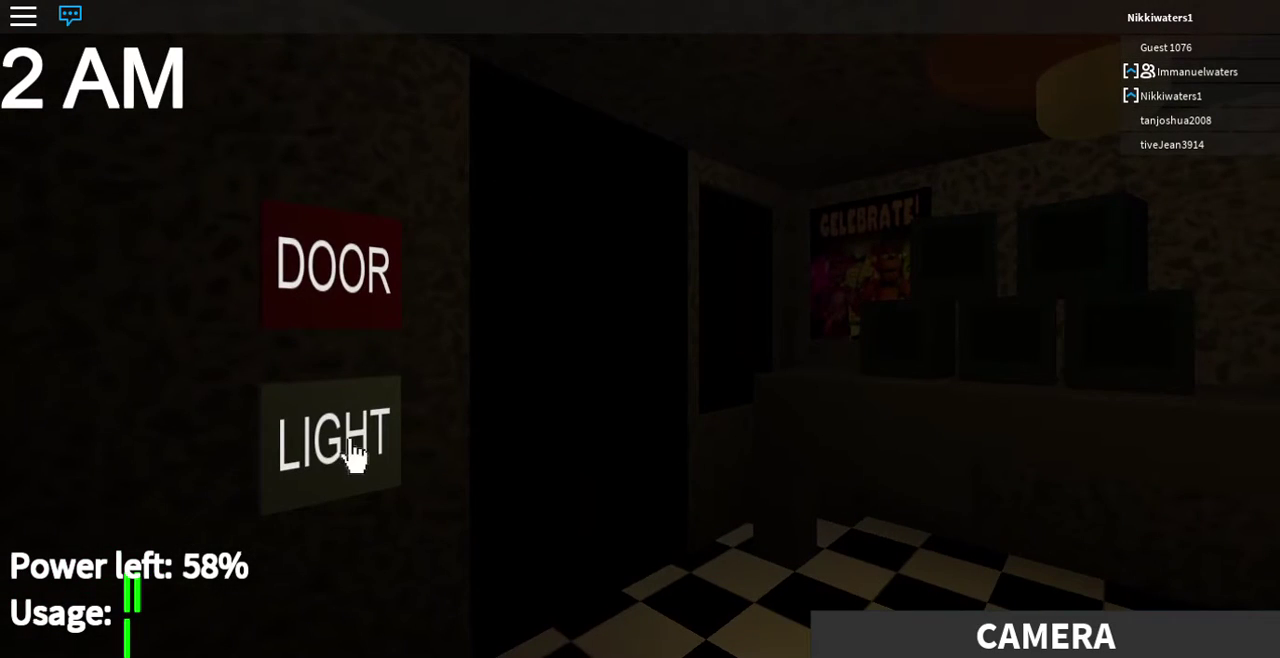
left_click(355, 452)
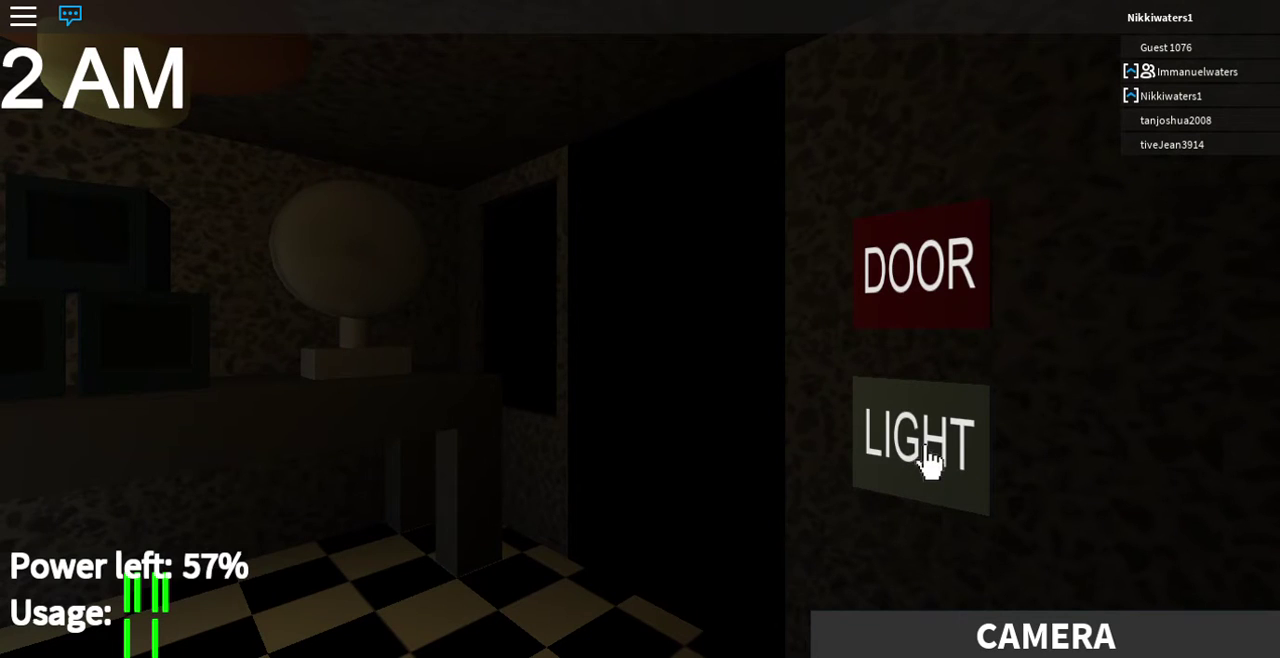
left_click(930, 462)
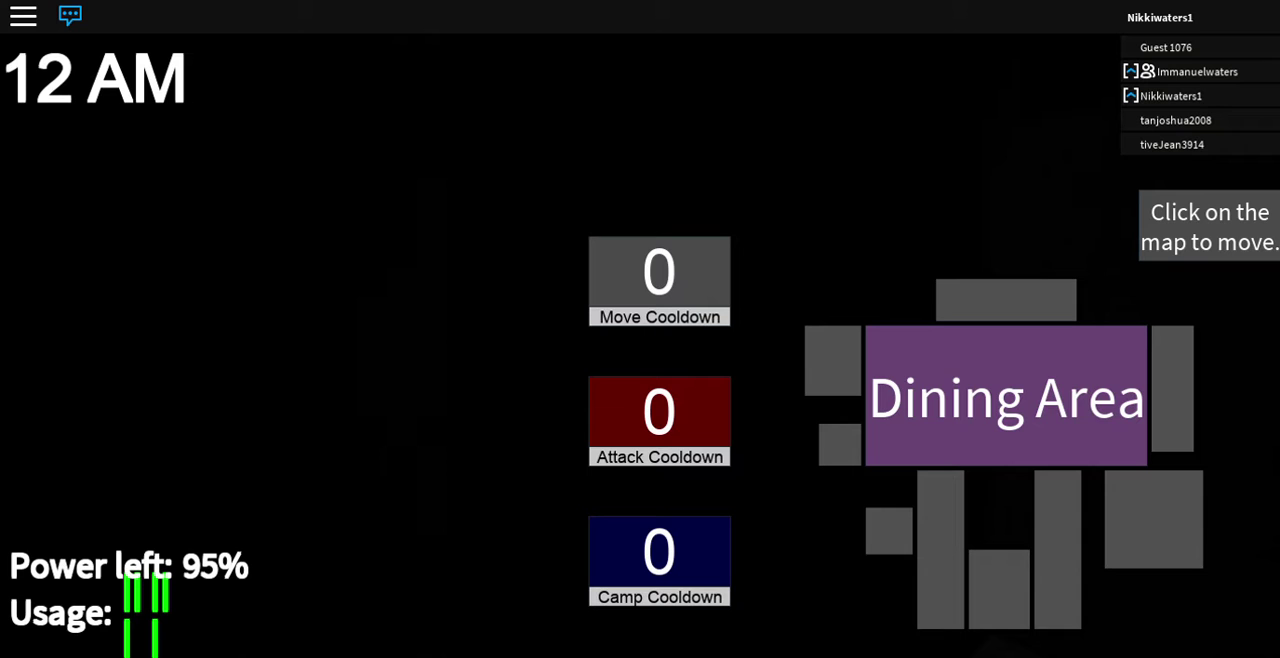
Step: Move the animatronic to Dining Area, Backstage, Supply Closet, then Door as each cooldown ends
left_click(1097, 394)
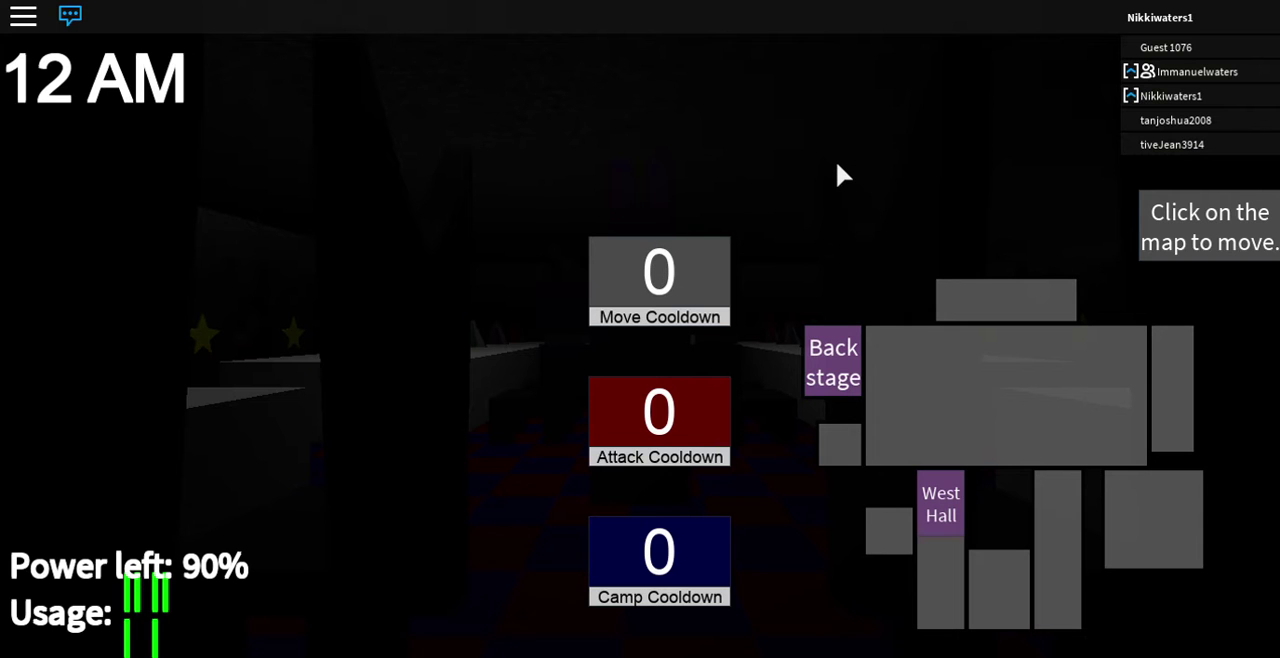
left_click(833, 362)
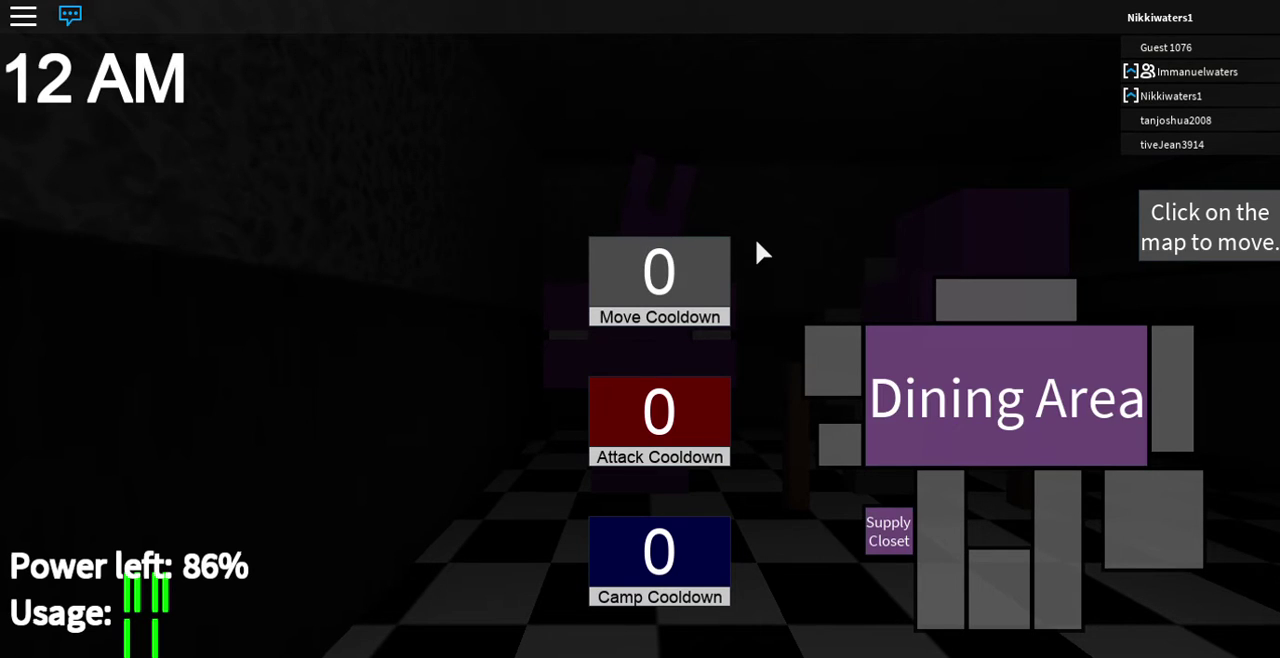
left_click(888, 531)
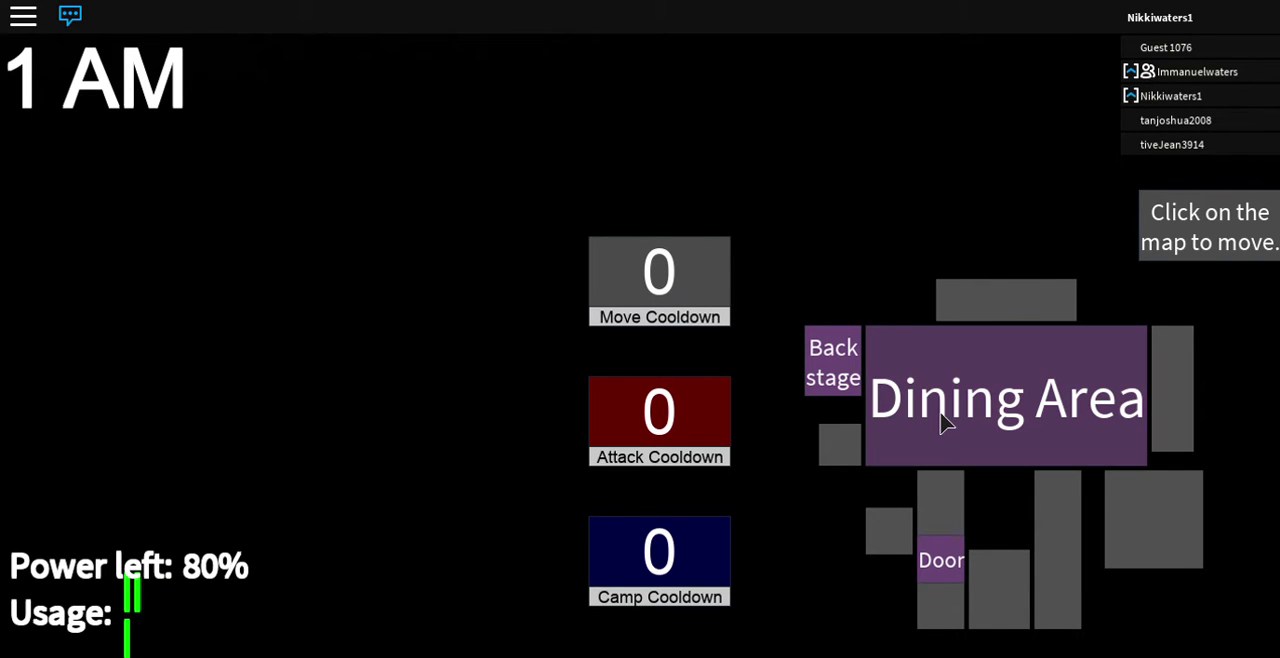
left_click(940, 560)
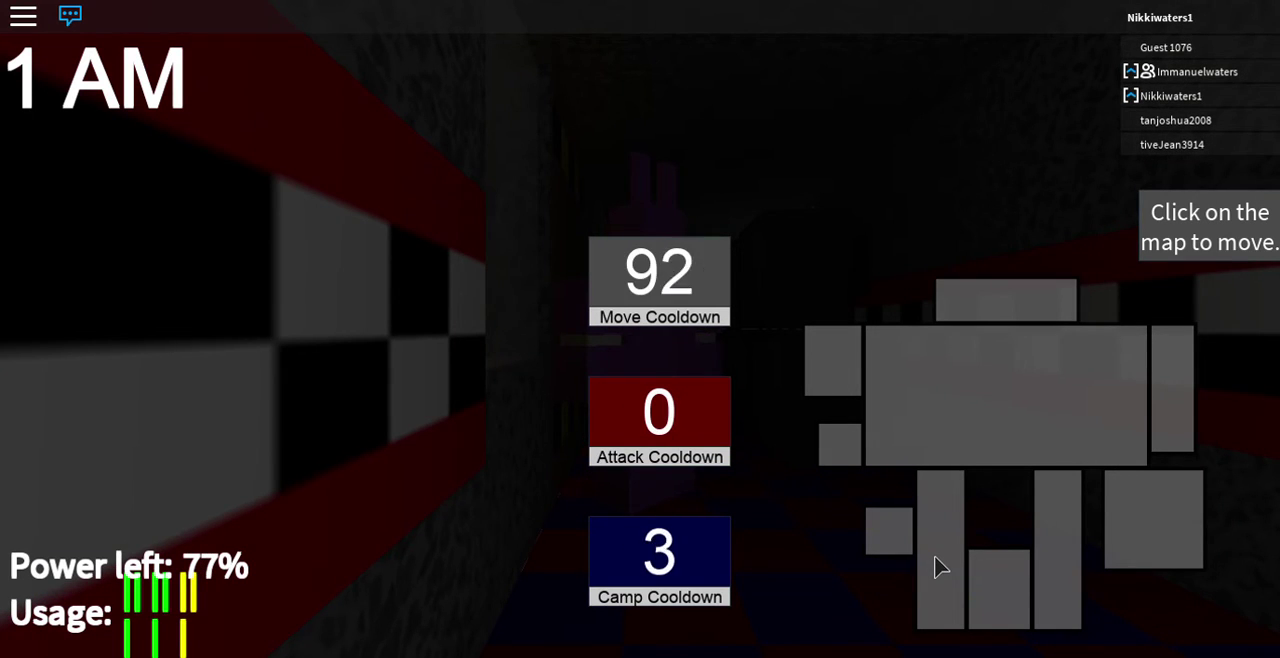
Step: Move back through Dining Area, Backstage, Supply Closet and Door into the Office
left_click(940, 567)
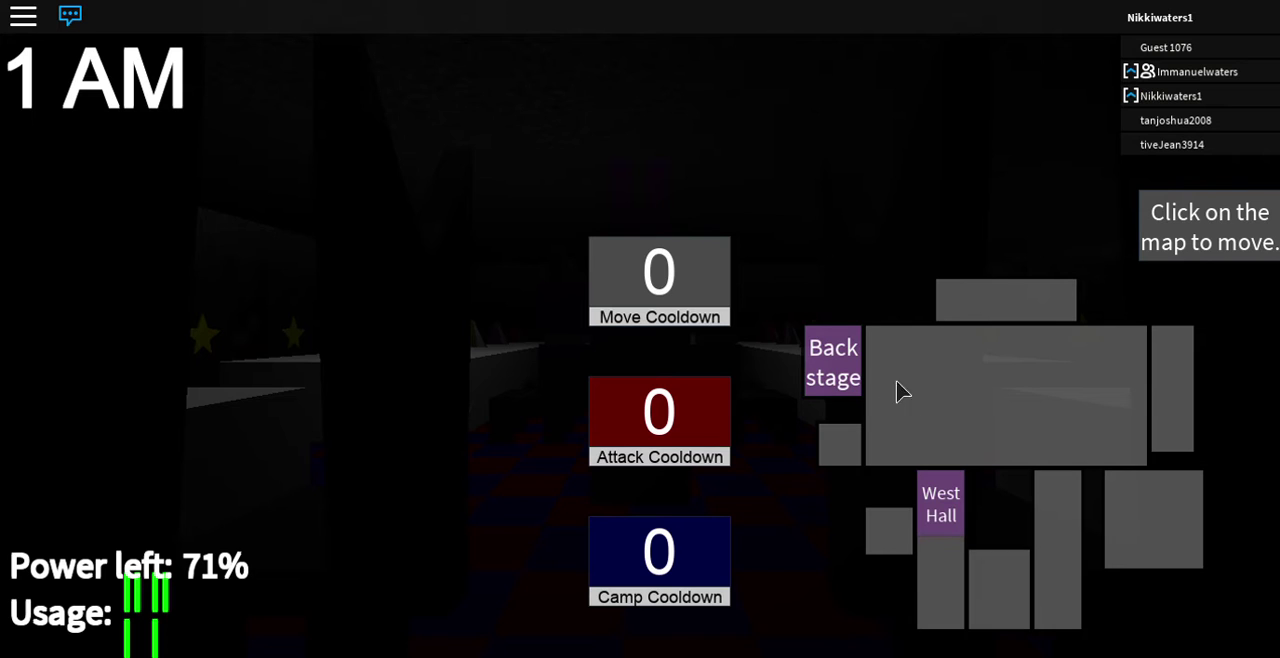
left_click(833, 362)
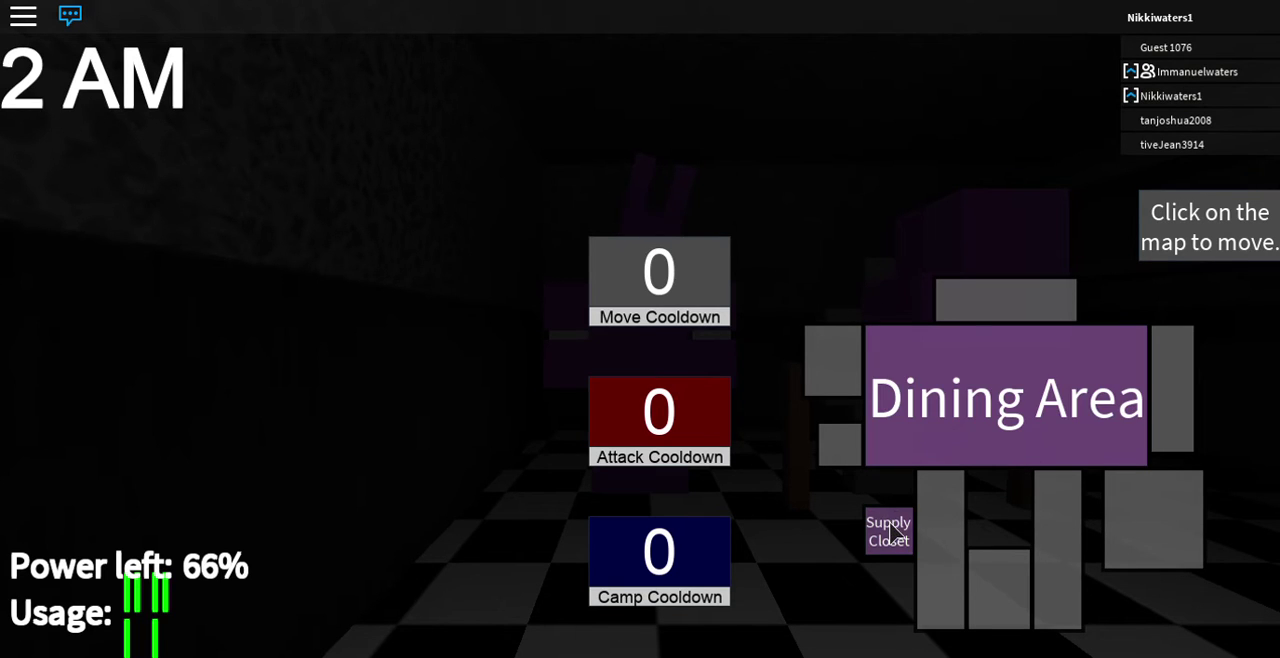
left_click(889, 531)
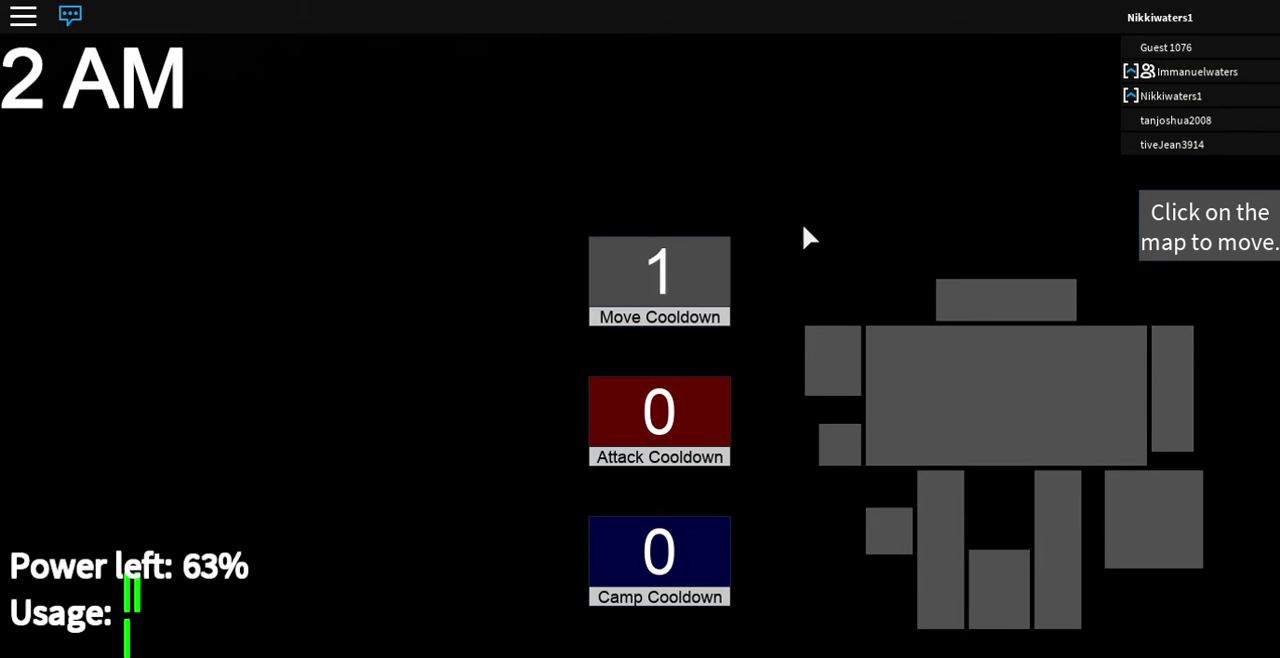
left_click(928, 548)
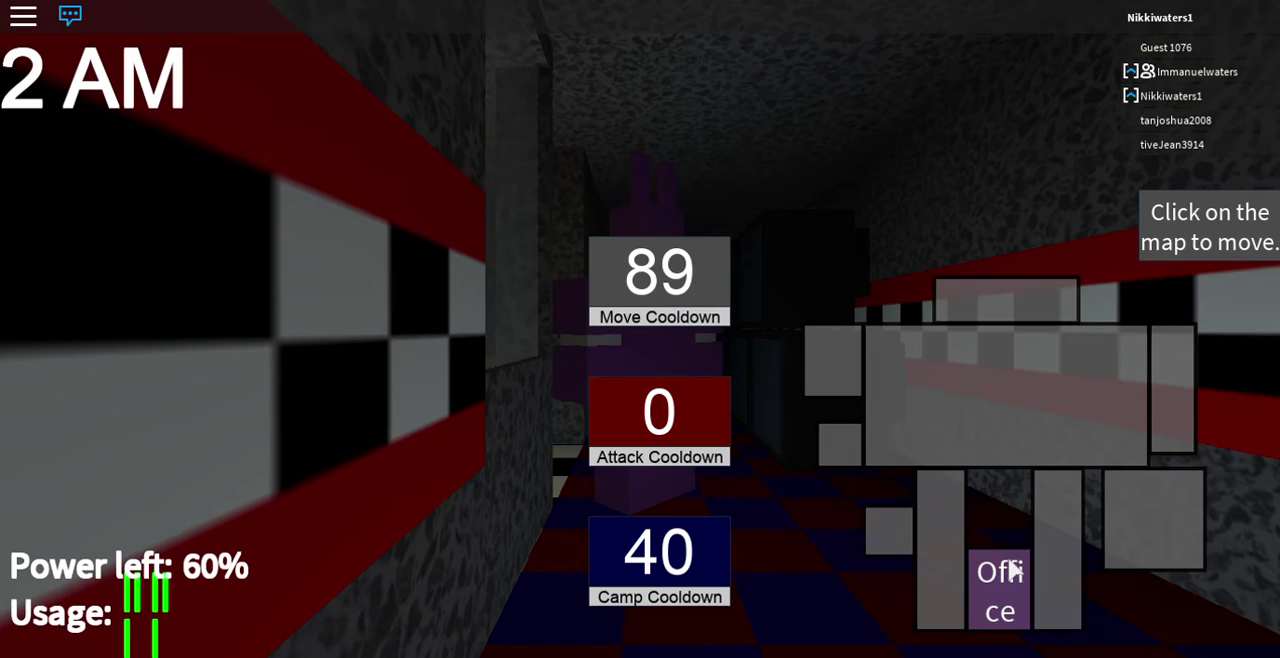
left_click(1005, 590)
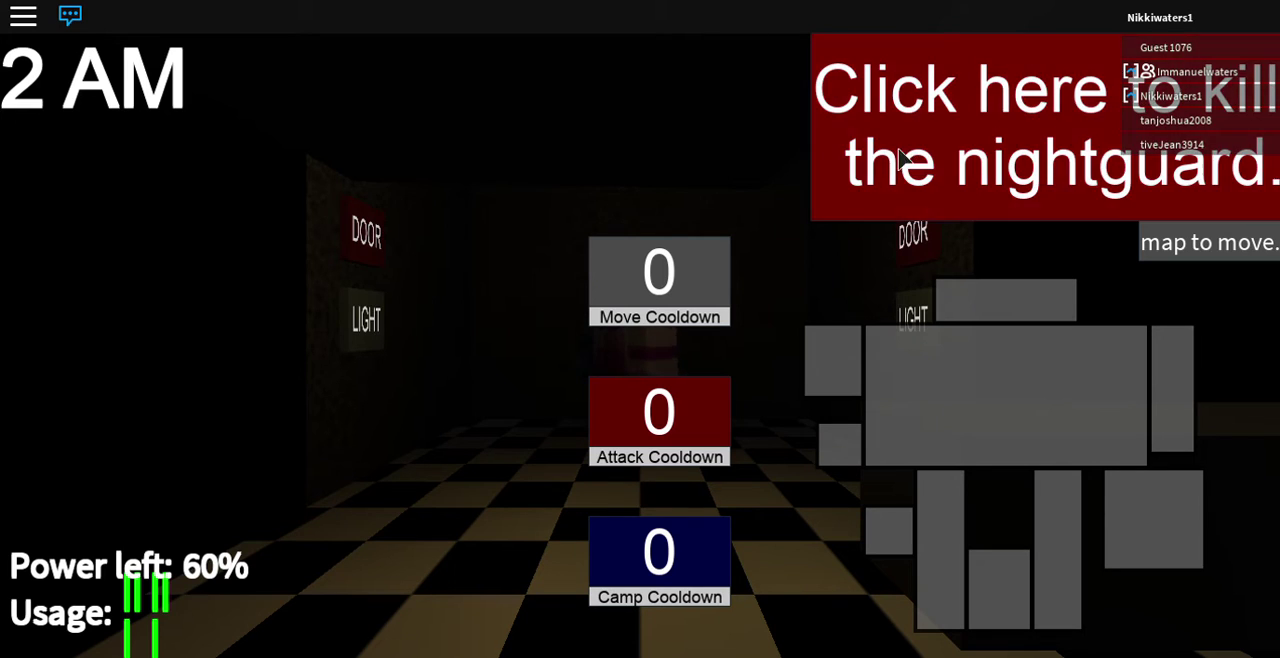
Step: Use the red 'Click here to kill the nightguard' banner and wait for the 1 AM night
left_click(903, 158)
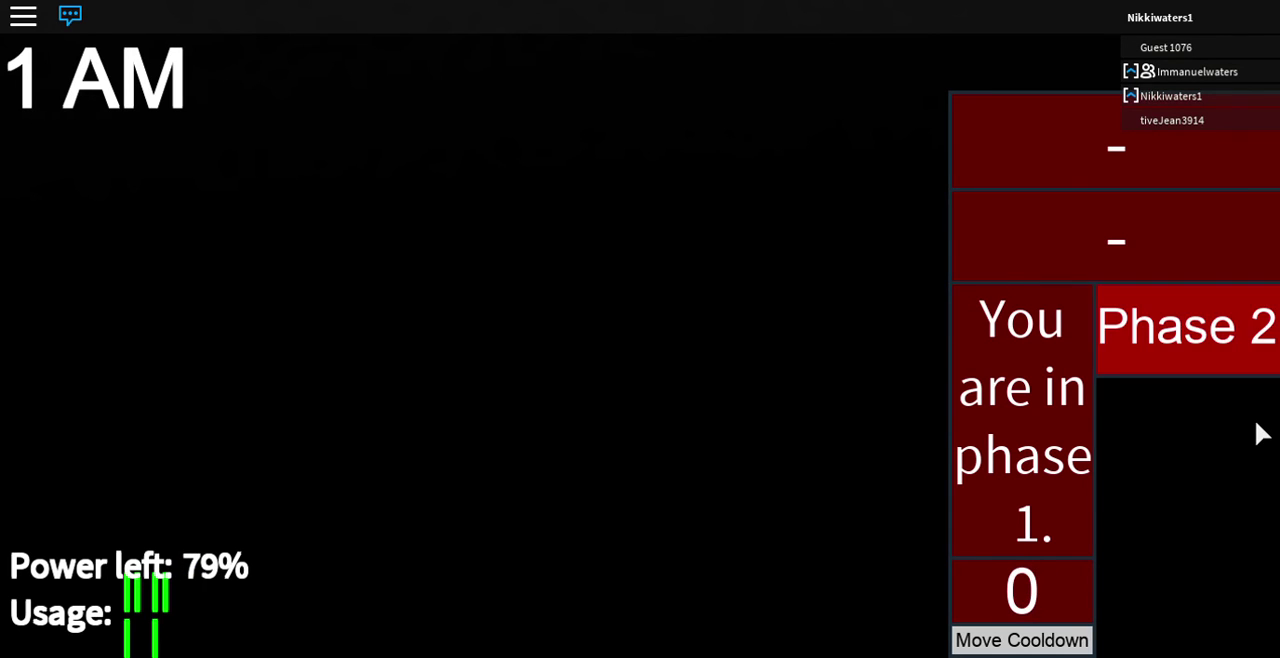
Step: Advance the animatronic through phases 2, 3 and 4 as each move cooldown expires
left_click(1236, 370)
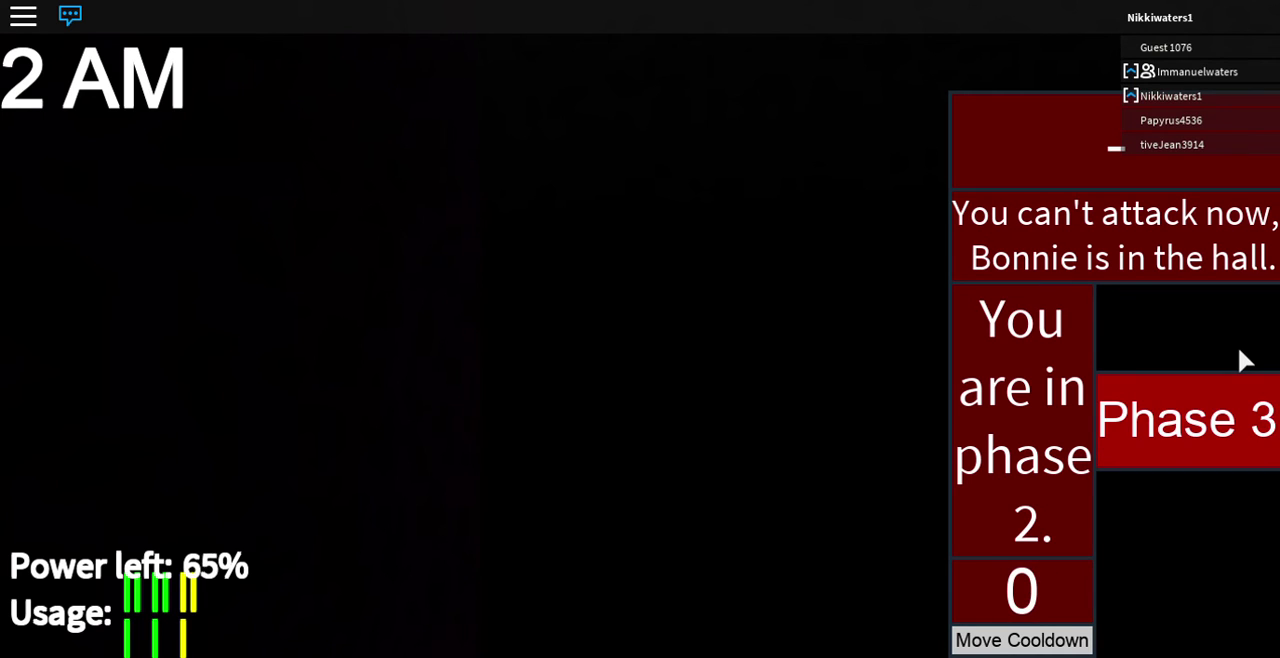
left_click(1212, 416)
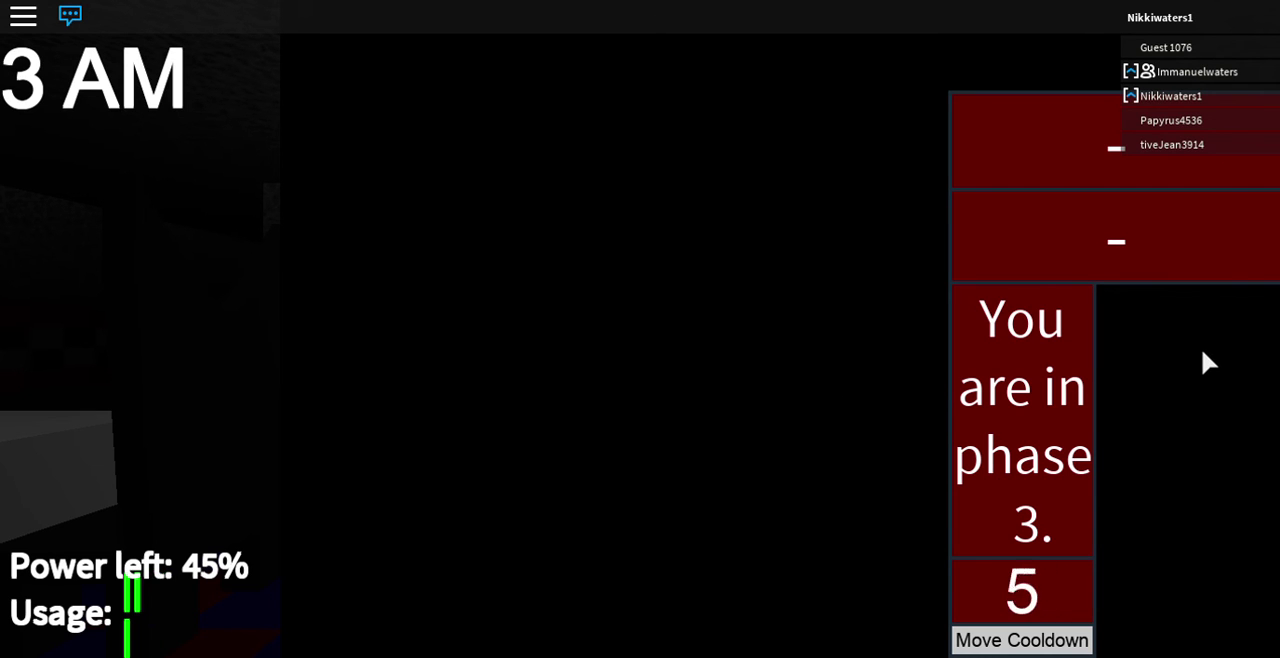
left_click(1217, 512)
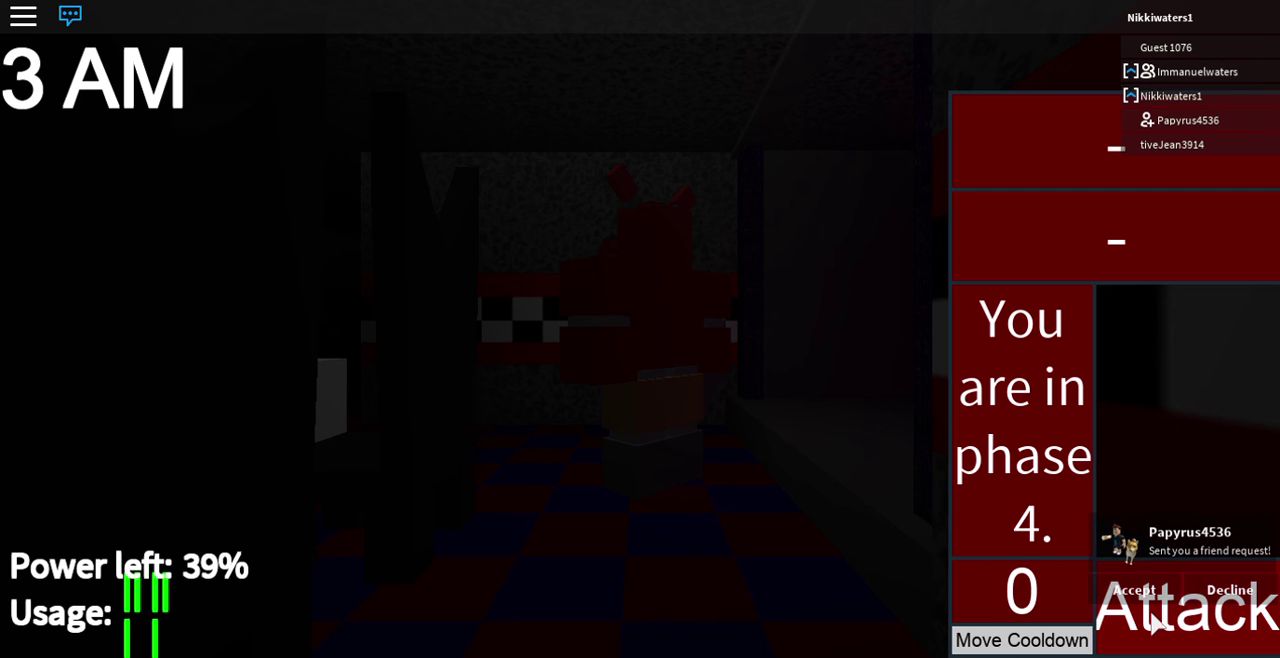
Step: Attack to jumpscare the night guard at 3 AM
left_click(1160, 620)
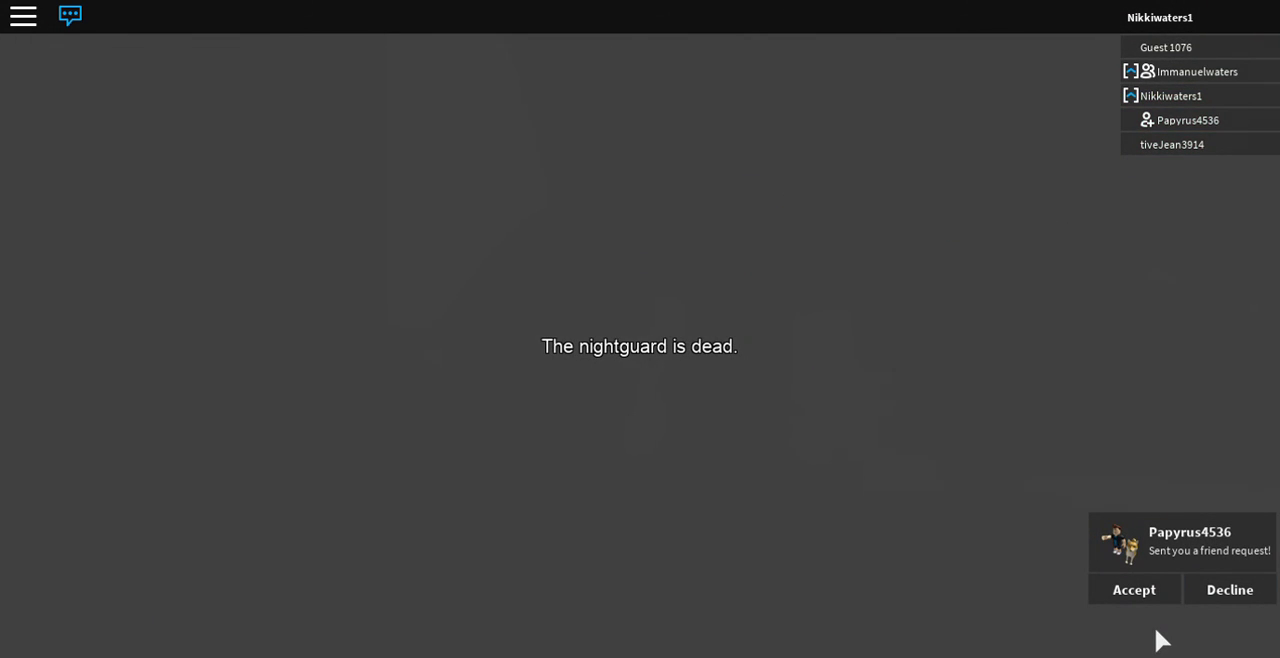
Step: Follow another player from the player list while the game regenerates
left_click(1180, 122)
left_click(1049, 169)
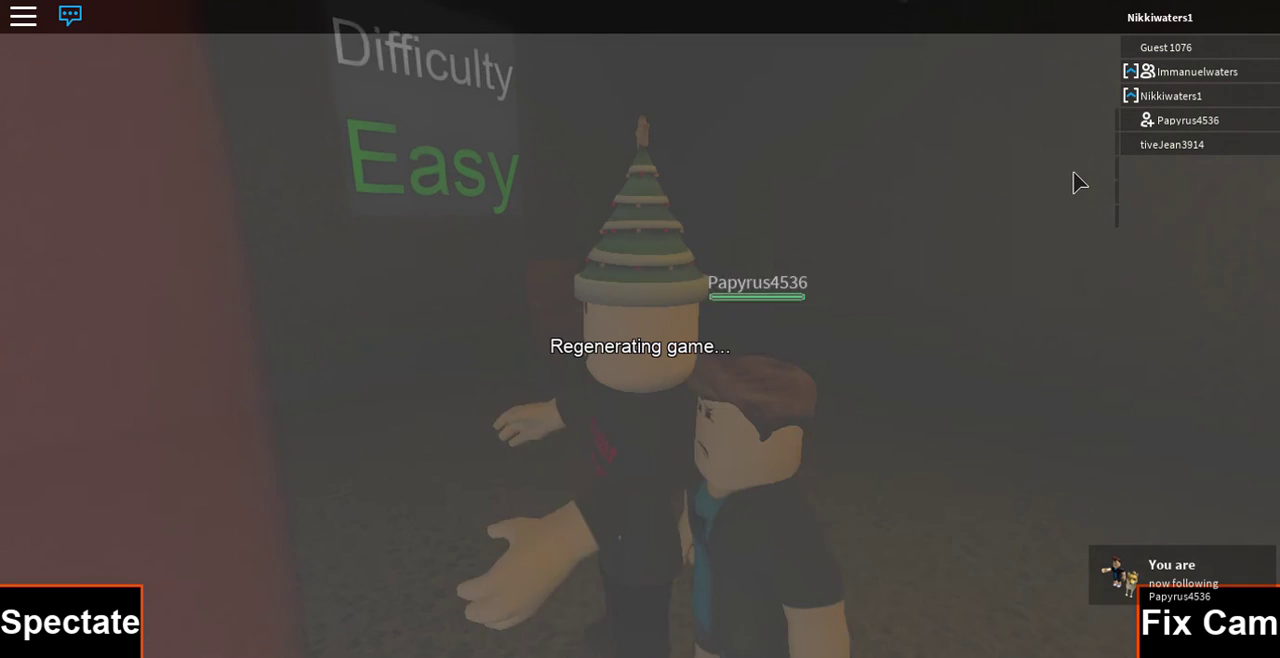